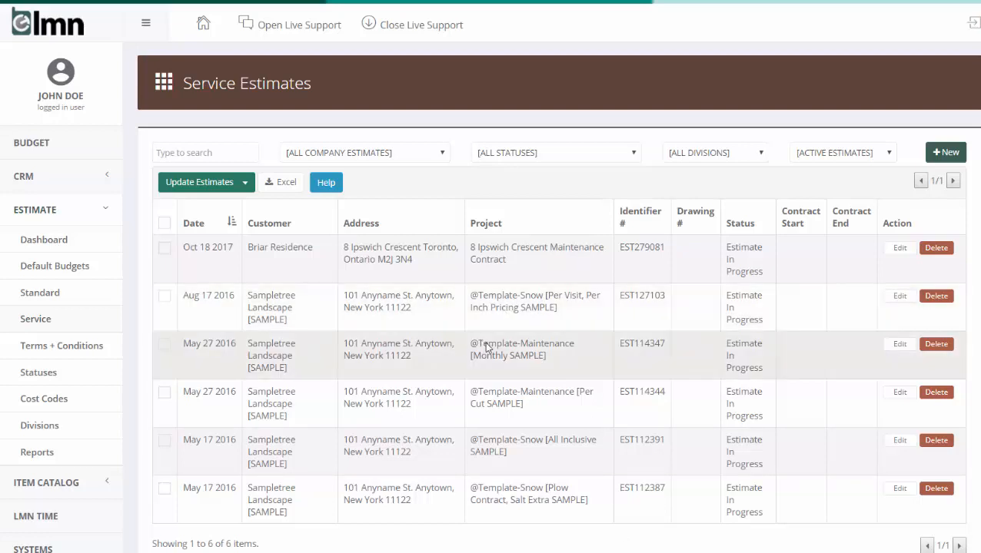
click(532, 361)
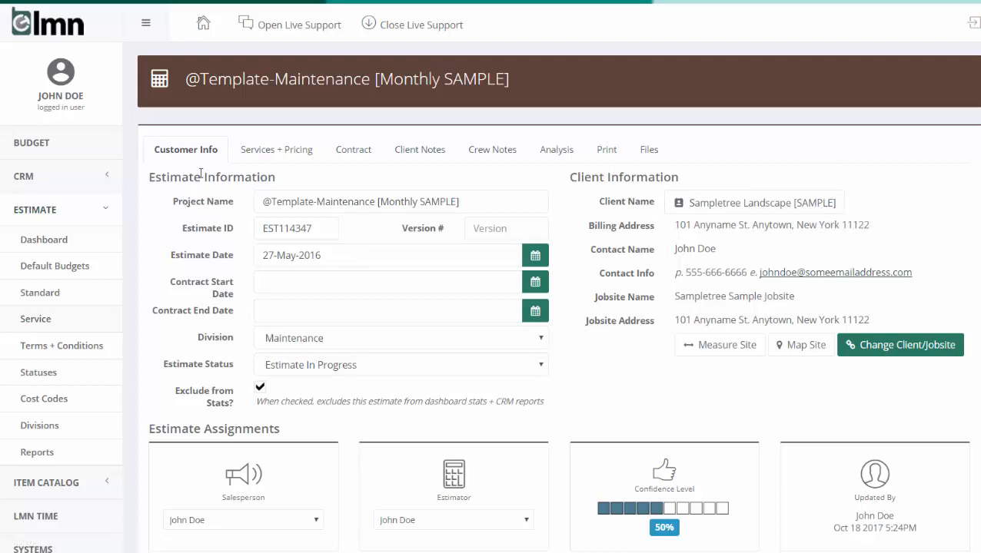
click(279, 163)
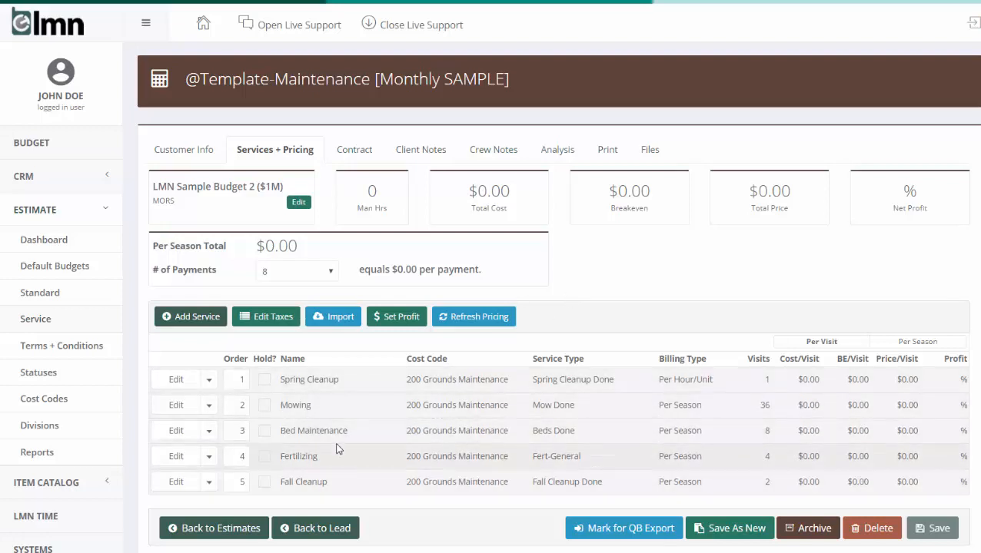
click(176, 405)
scroll(269, 415, down, 2)
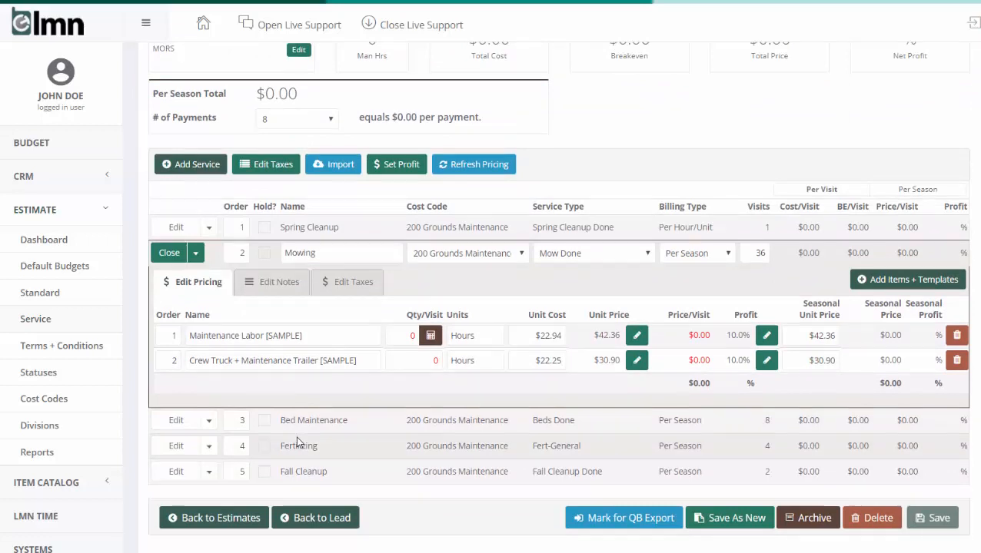
click(176, 226)
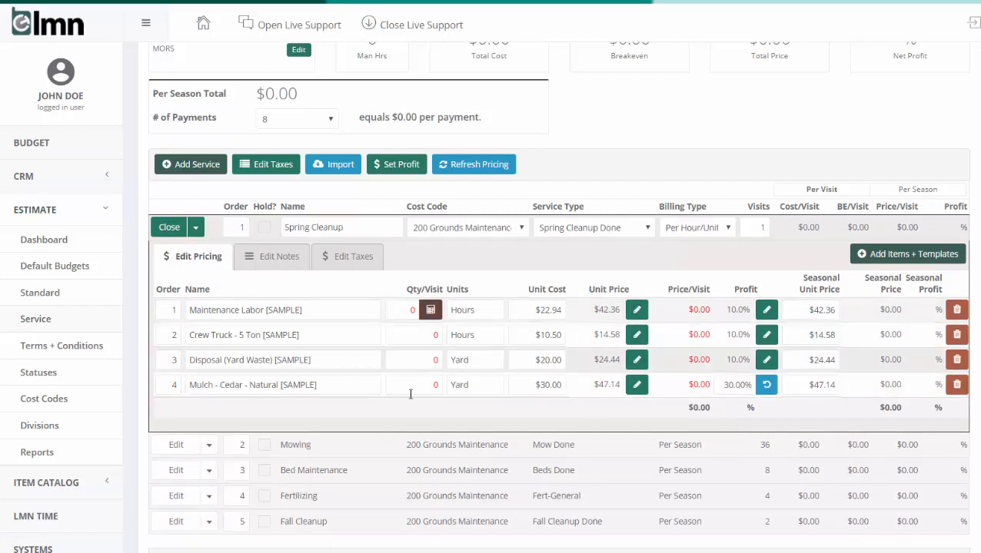
scroll(429, 384, up, 2)
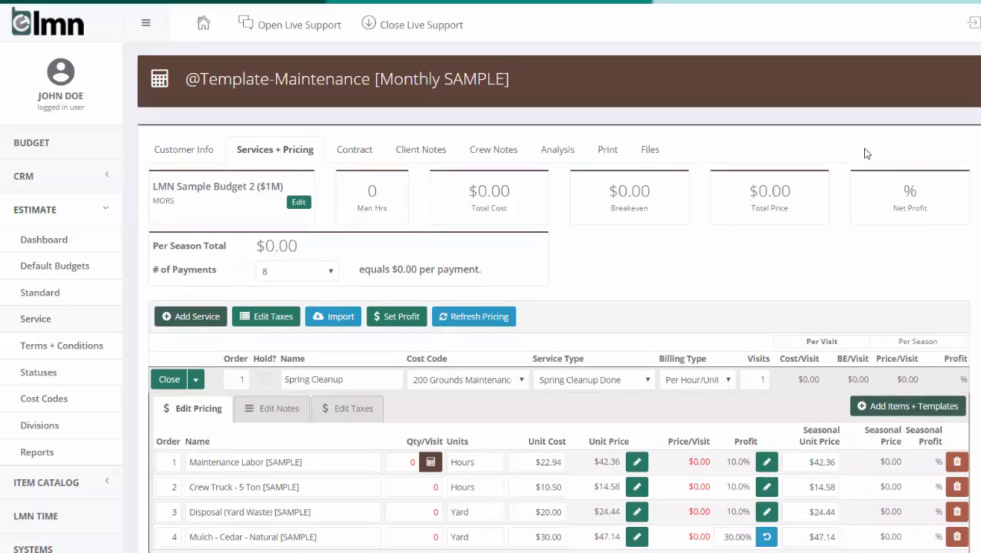
scroll(659, 300, down, 2)
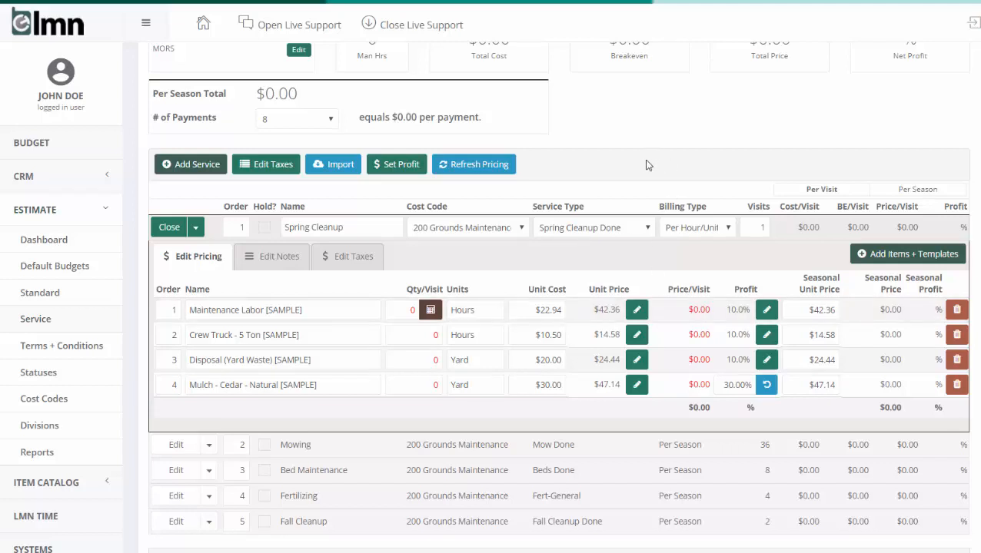
scroll(644, 163, down, 3)
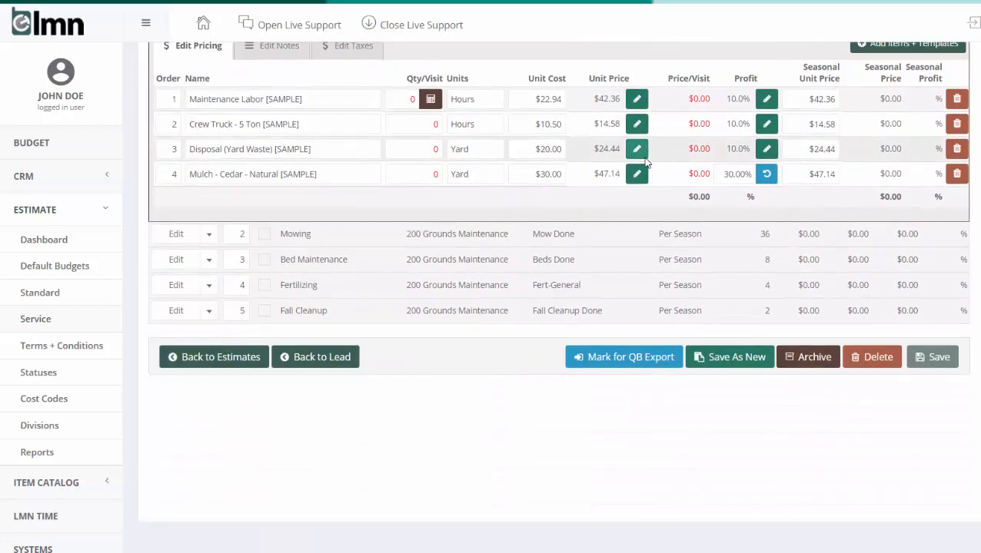
Save the template as a new estimate, replacing the sample client with the existing residential client in Toronto.
click(731, 359)
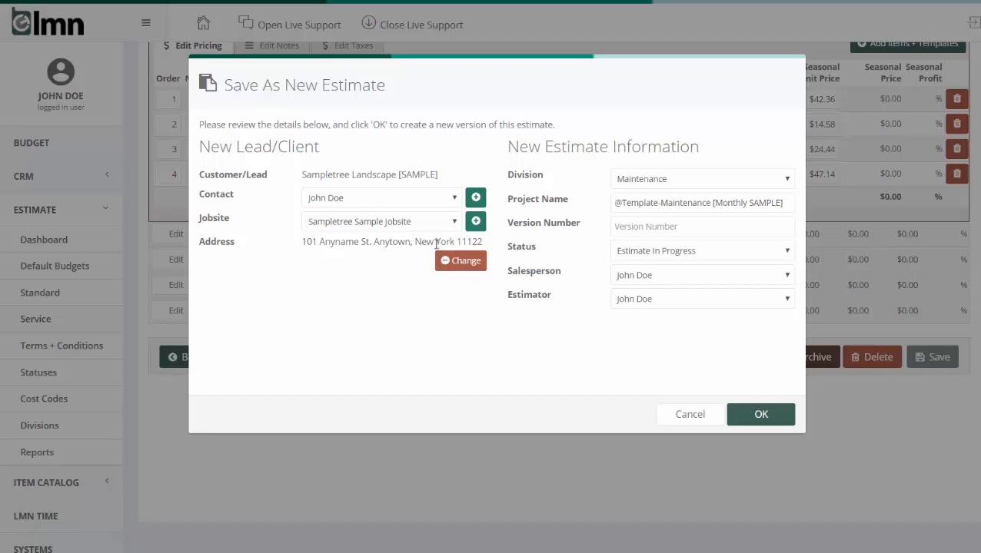
click(460, 261)
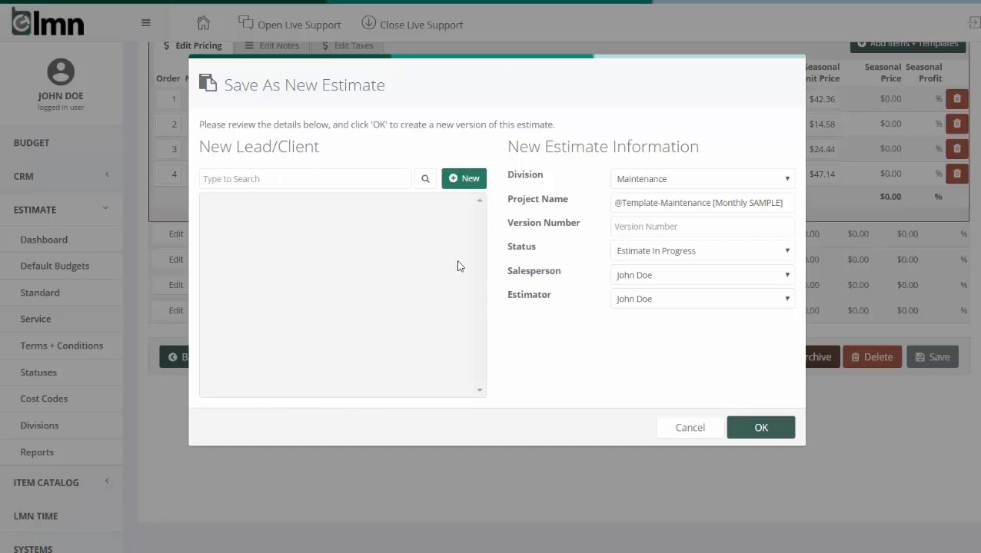
click(351, 179)
text(bria)
click(423, 178)
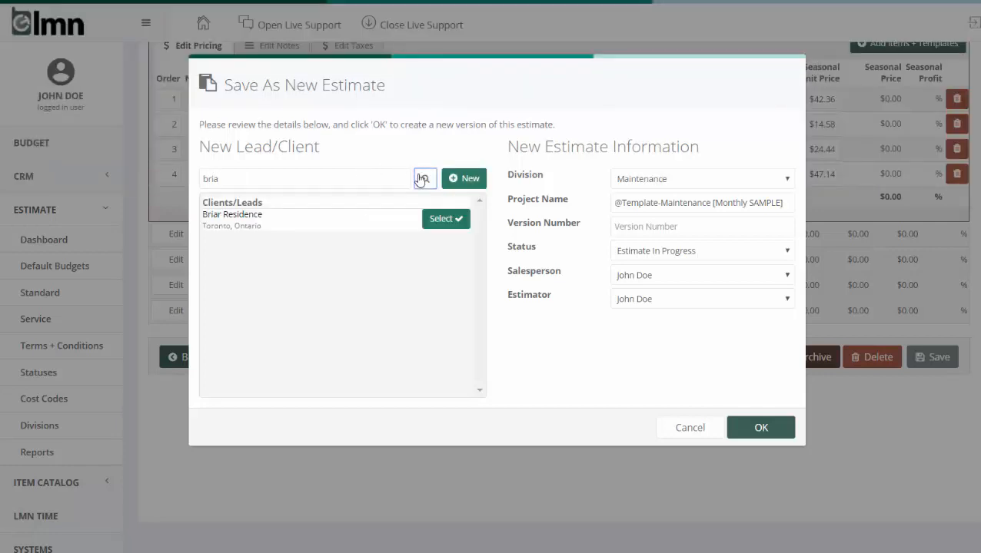
click(451, 221)
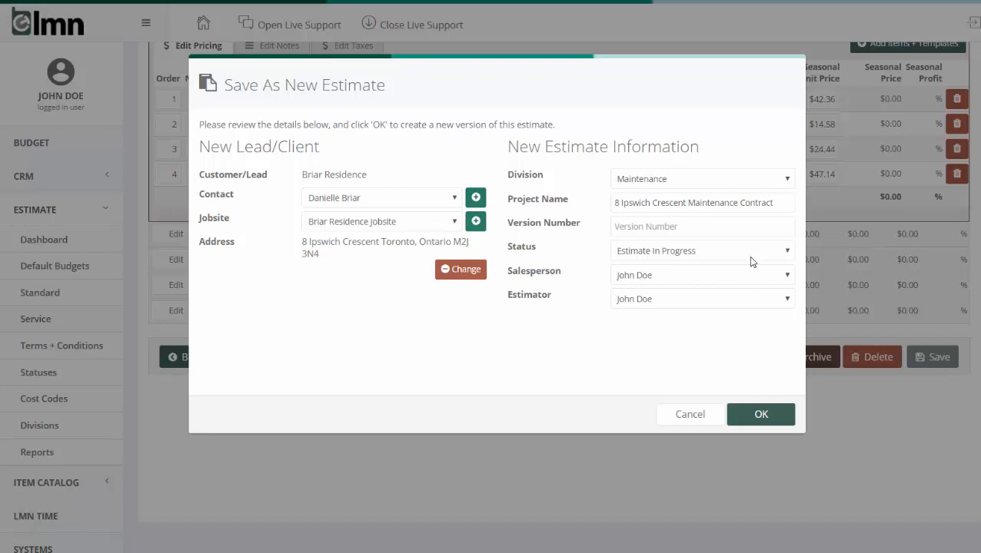
click(759, 415)
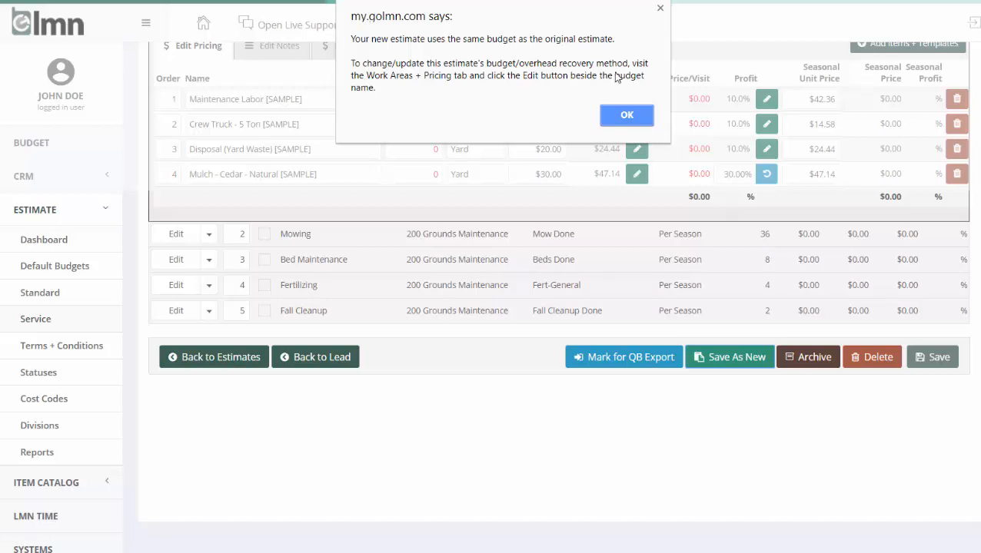
click(641, 116)
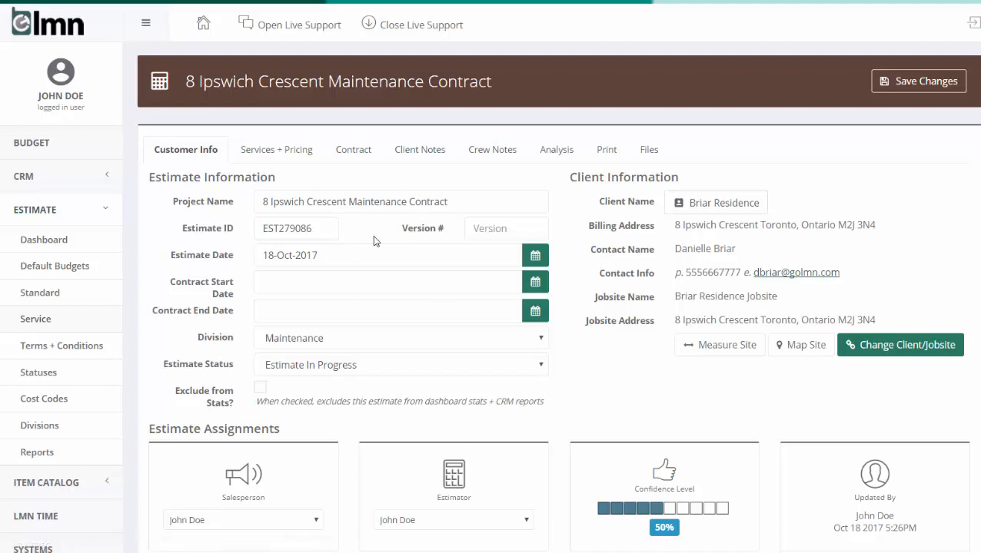
Measure a lawn area on the jobsite's satellite map by tracing the open grass in Muirhead Park along the garden bed borders.
click(730, 346)
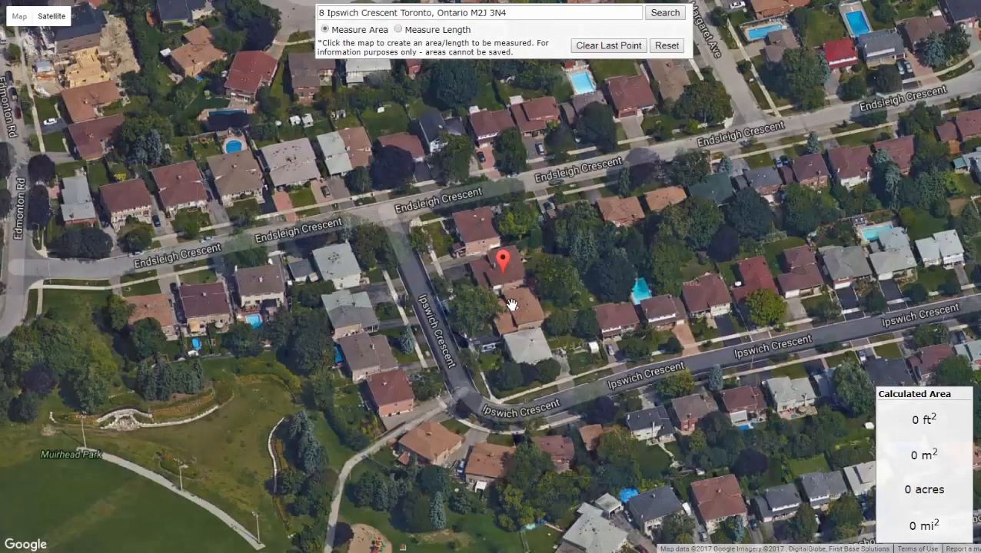
scroll(441, 334, up, 1)
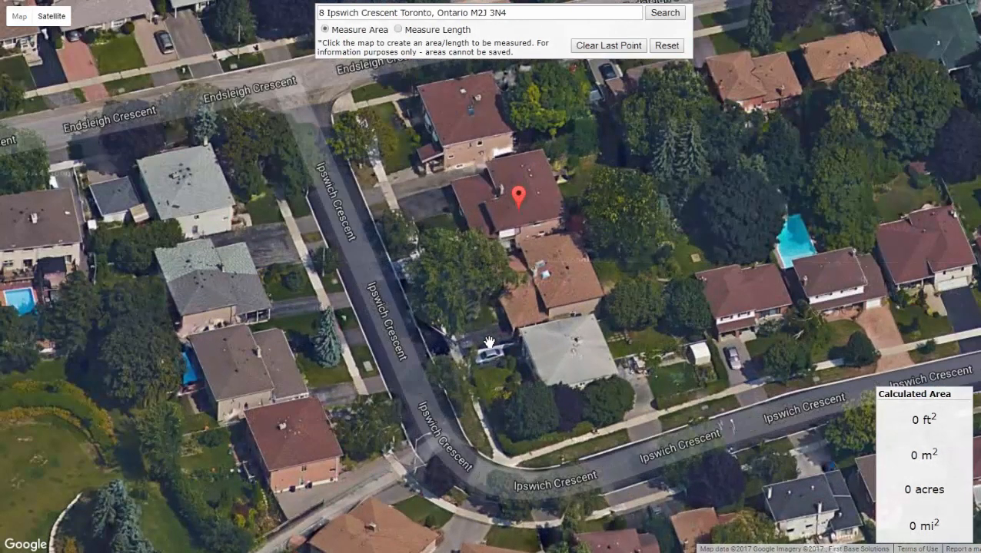
drag(451, 338, 866, 203)
drag(338, 307, 585, 184)
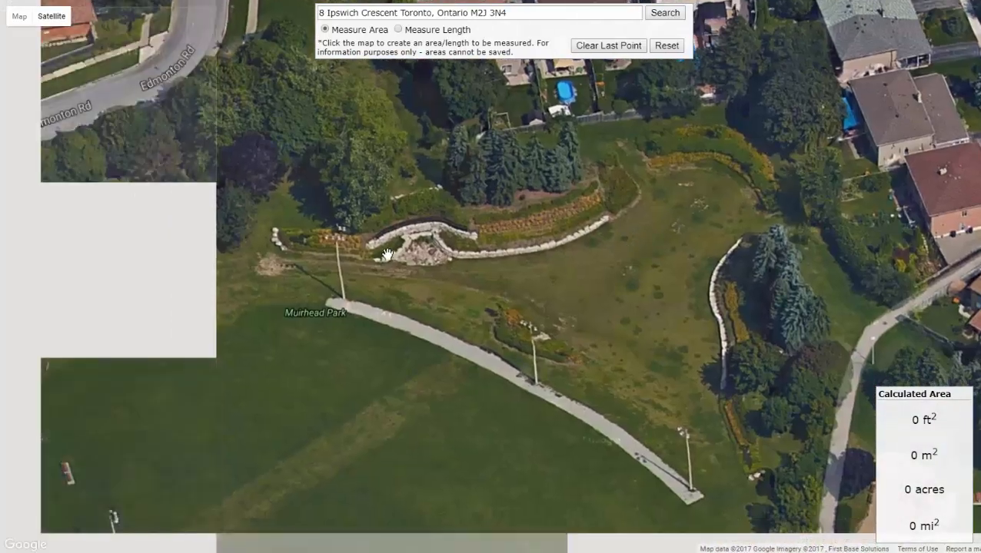
click(296, 257)
click(415, 262)
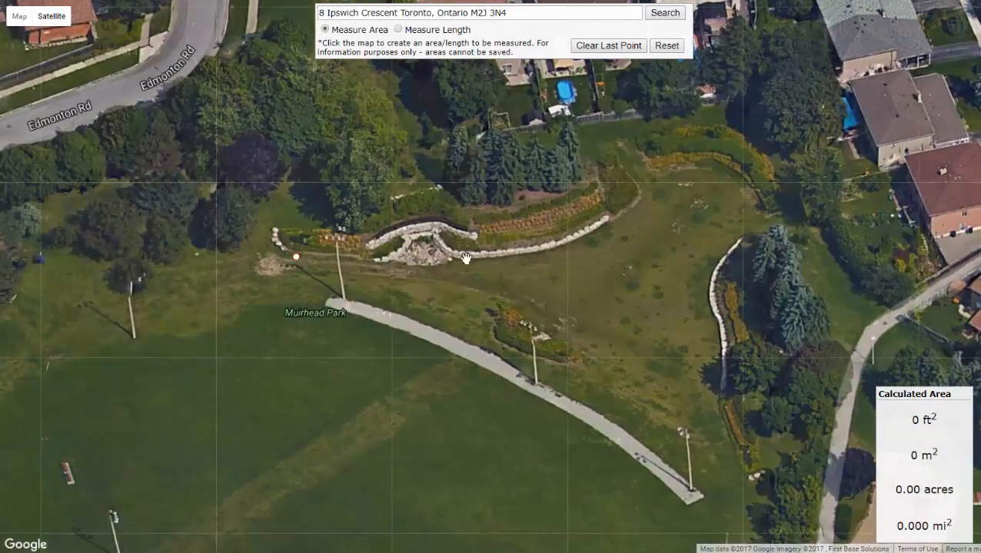
click(504, 258)
click(598, 228)
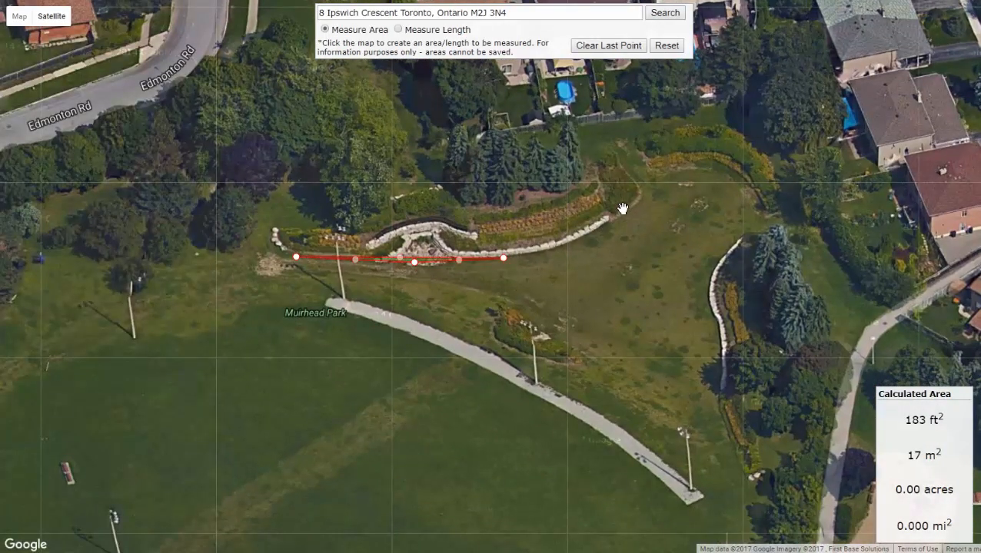
click(631, 199)
click(659, 167)
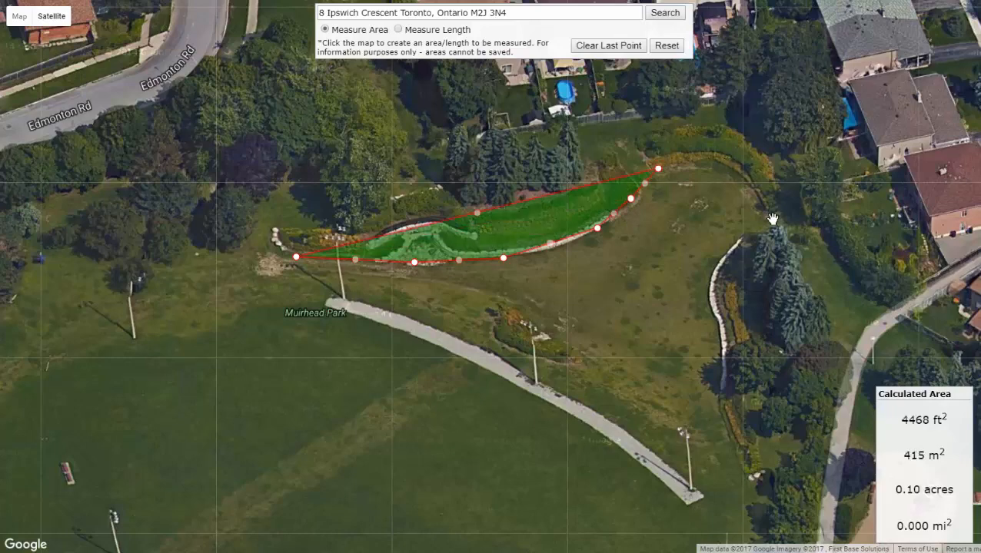
click(727, 165)
click(772, 219)
click(724, 265)
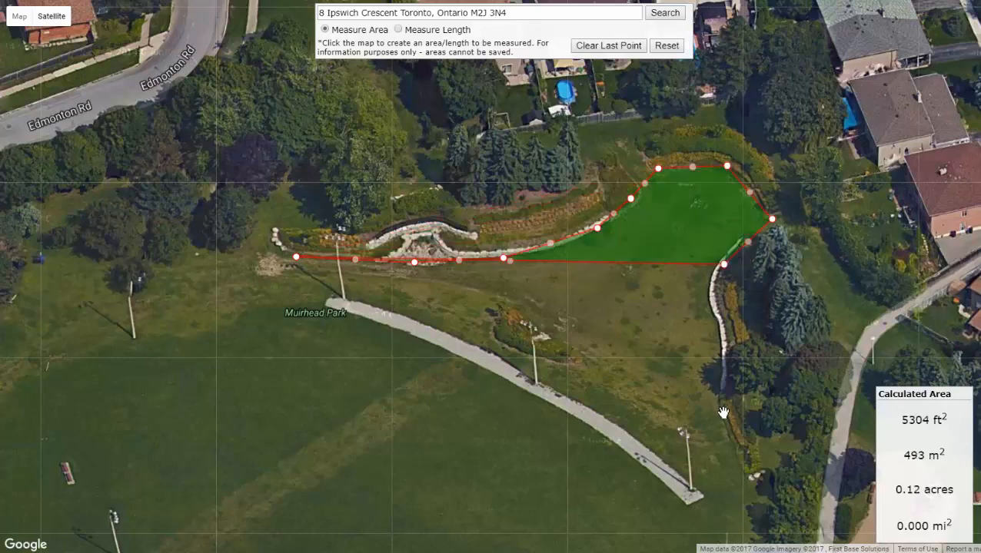
click(722, 303)
click(723, 411)
click(744, 498)
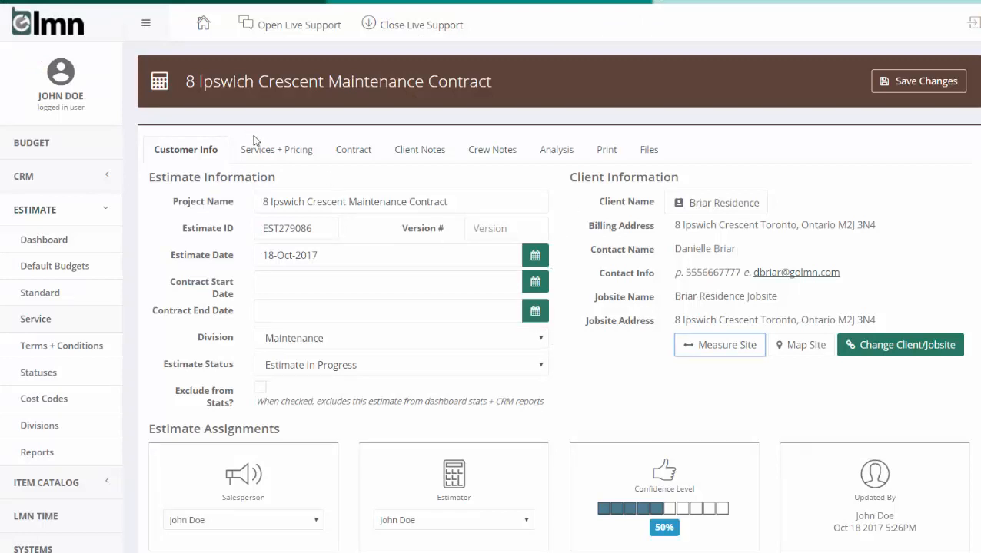
In the new estimate's Spring Cleanup service, set the per-visit quantities to 9 hours of Maintenance Labor and 3 hours of Crew Truck - 5 Ton.
click(281, 149)
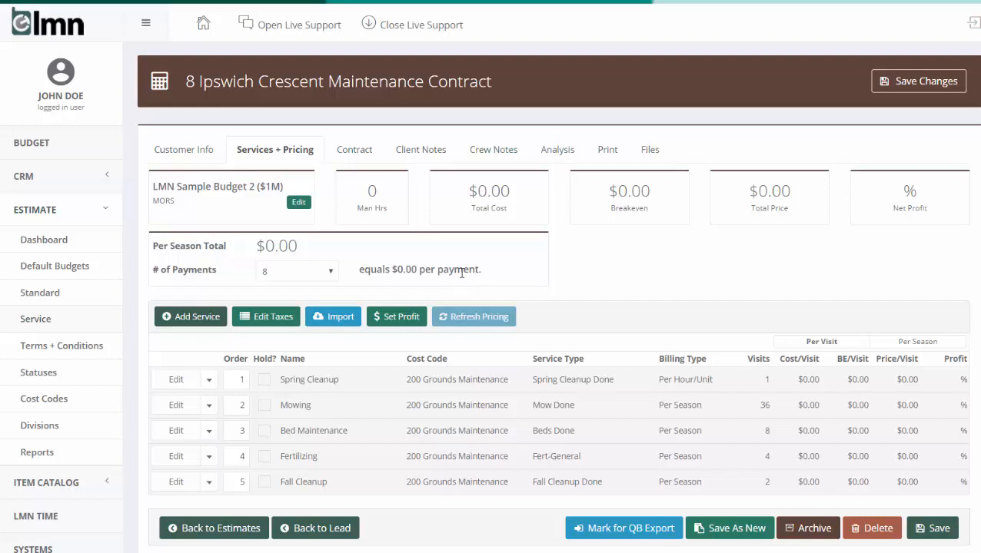
scroll(482, 263, down, 1)
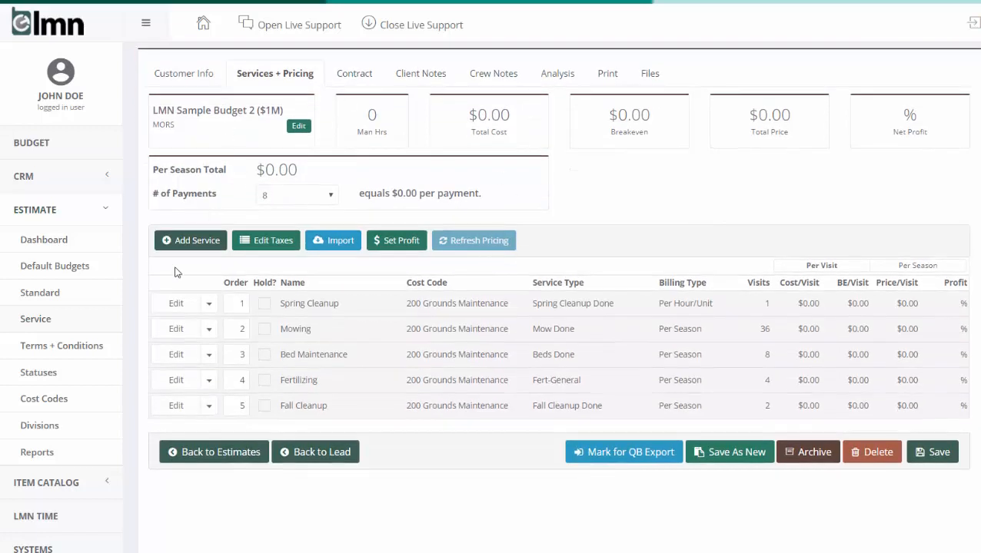
click(183, 304)
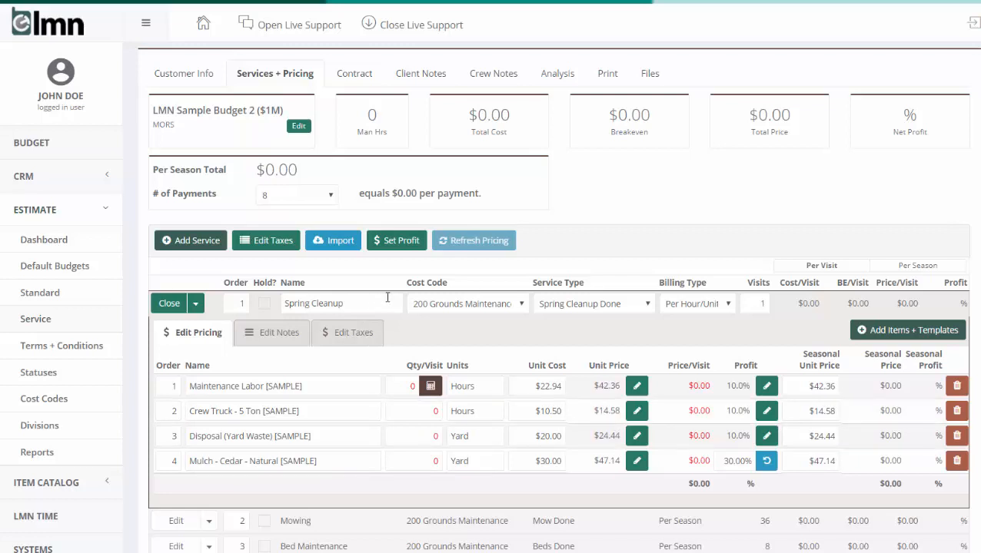
click(406, 386)
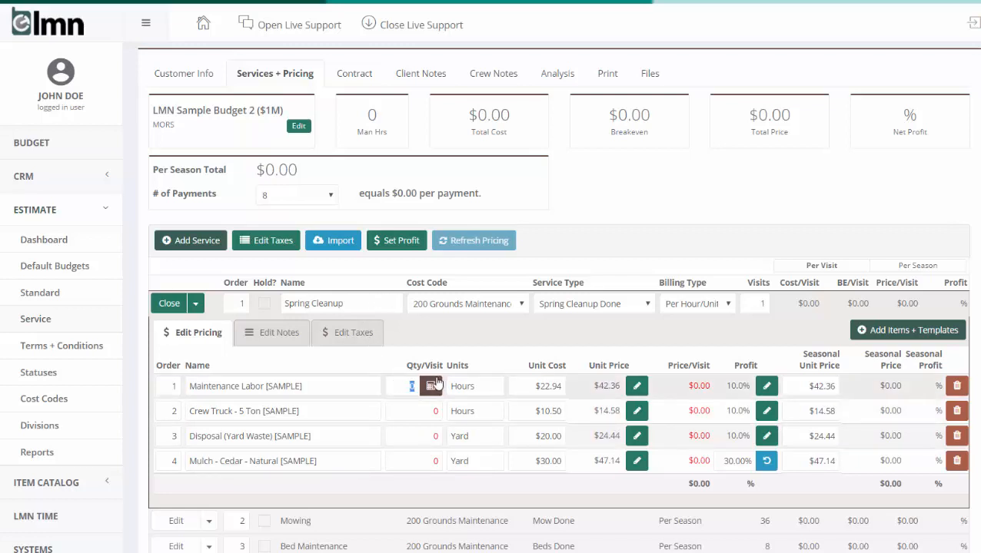
text(9)
click(413, 411)
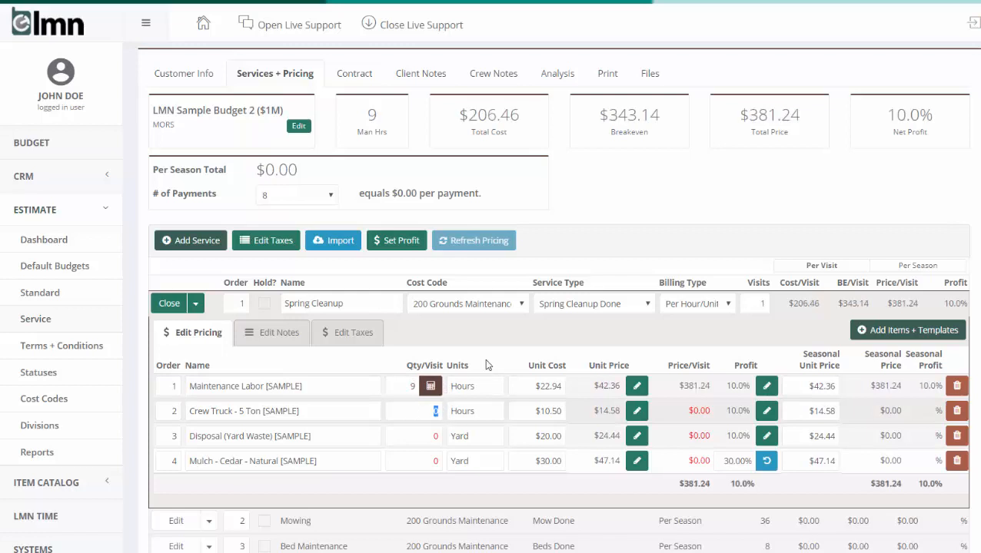
text(3)
Set Spring Cleanup's yard waste disposal to .25 yard and natural cedar mulch to 5 yards per visit, and close the service.
click(426, 437)
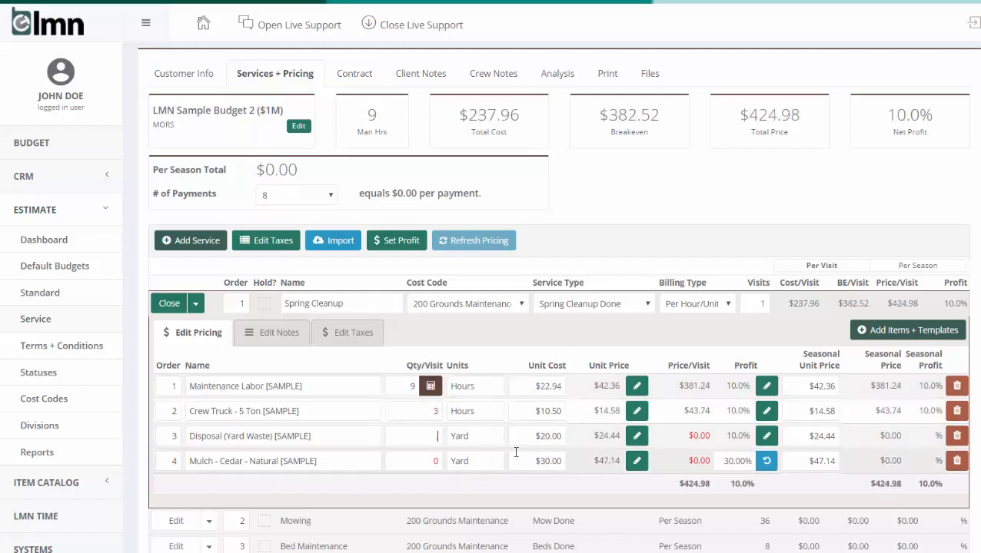
text(.25)
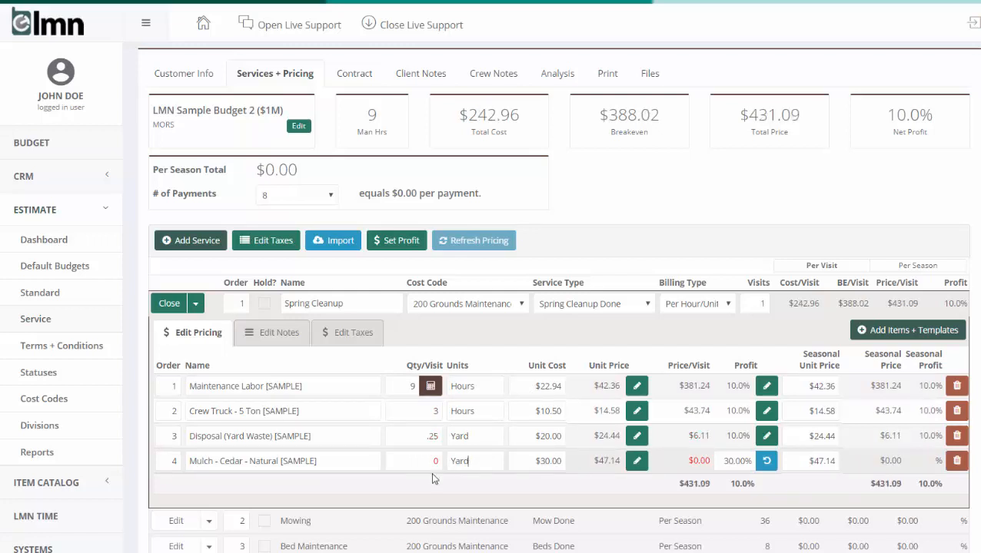
click(416, 464)
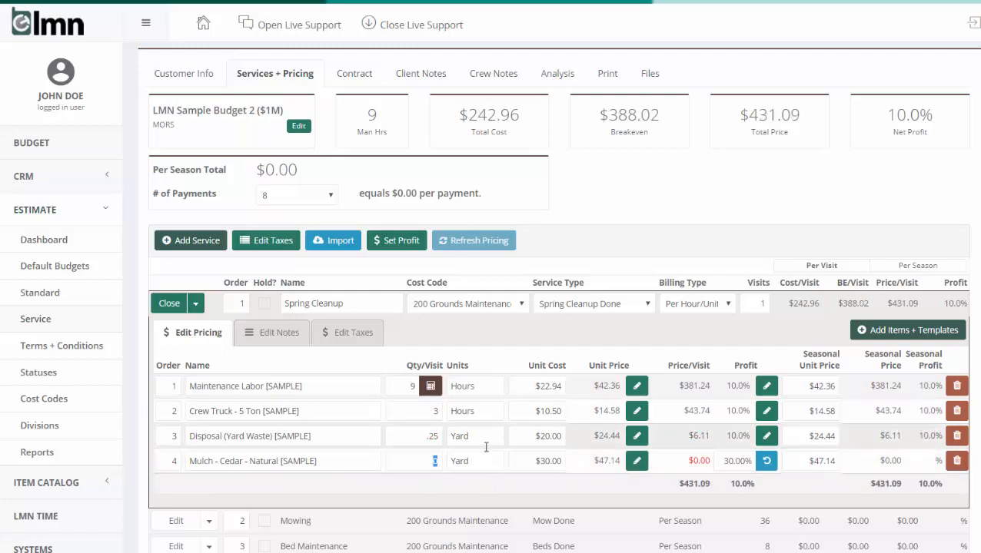
text(5)
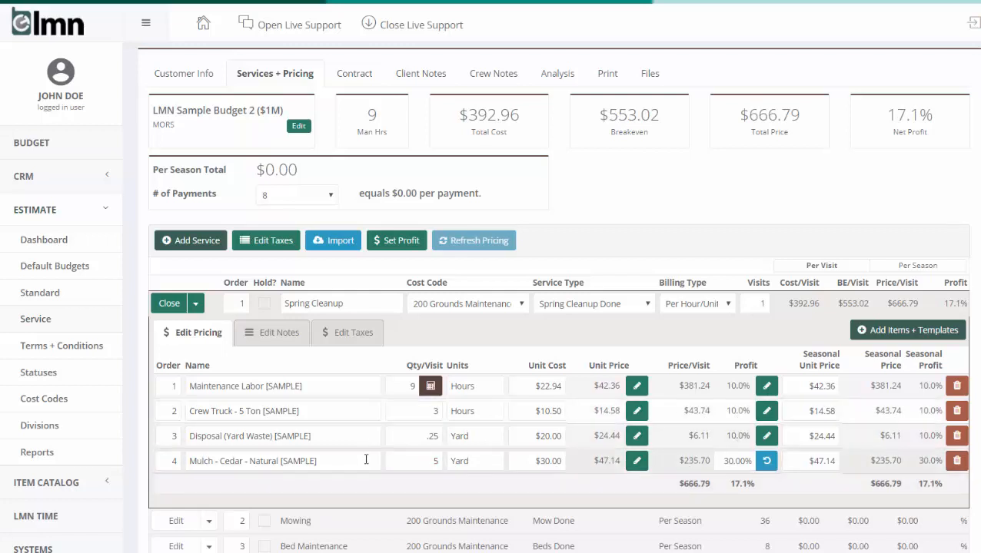
click(169, 304)
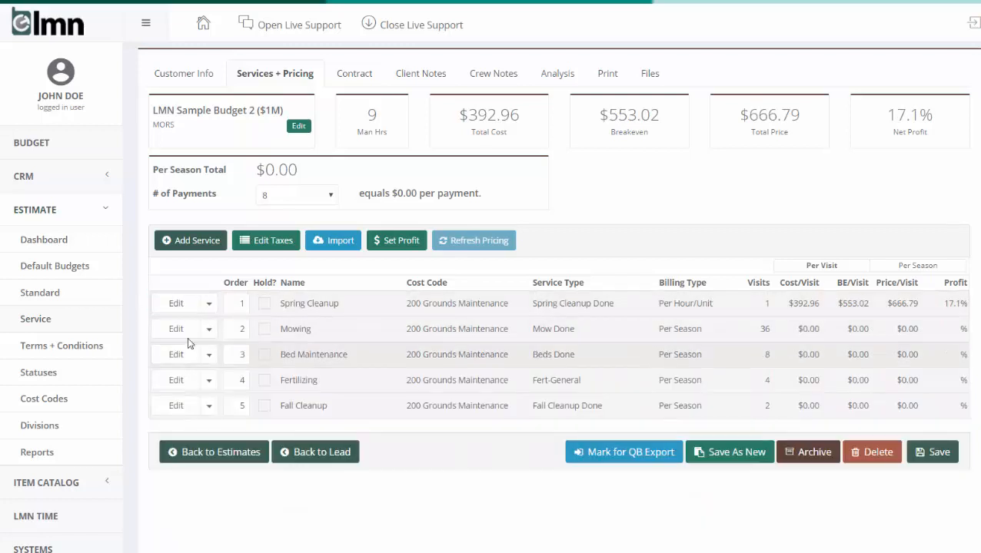
In the Mowing service, open the labor production rate calculator Mowing - Residential Equip and set Mowing w/ 36" Deck to 43000 sq. ft.
click(178, 329)
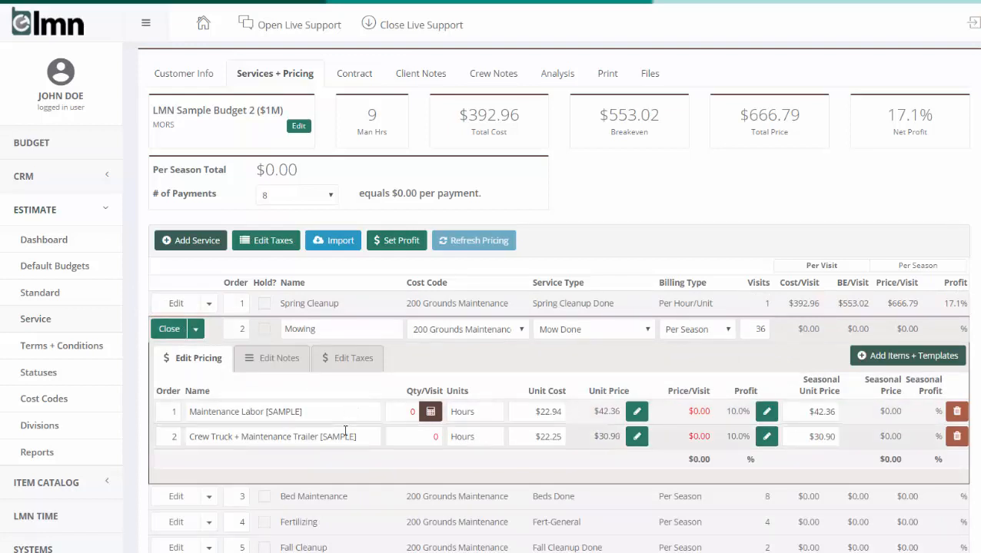
scroll(455, 403, down, 1)
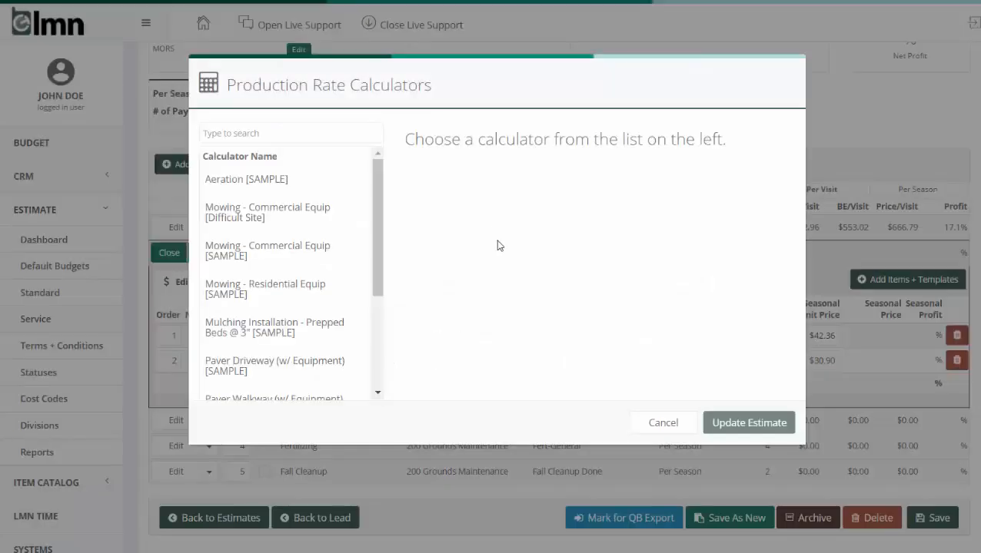
click(431, 335)
scroll(384, 220, down, 1)
scroll(384, 219, down, 3)
scroll(386, 172, up, 5)
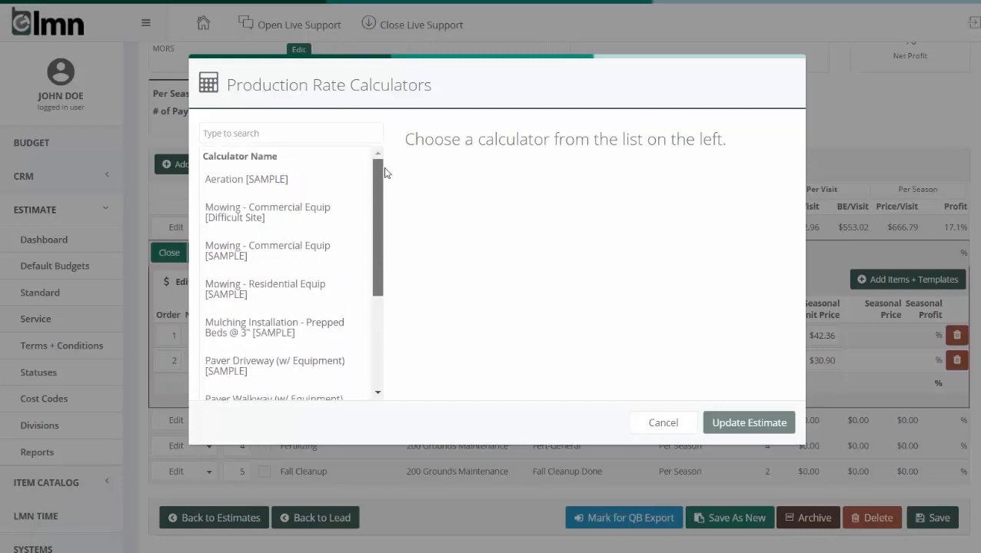
click(246, 287)
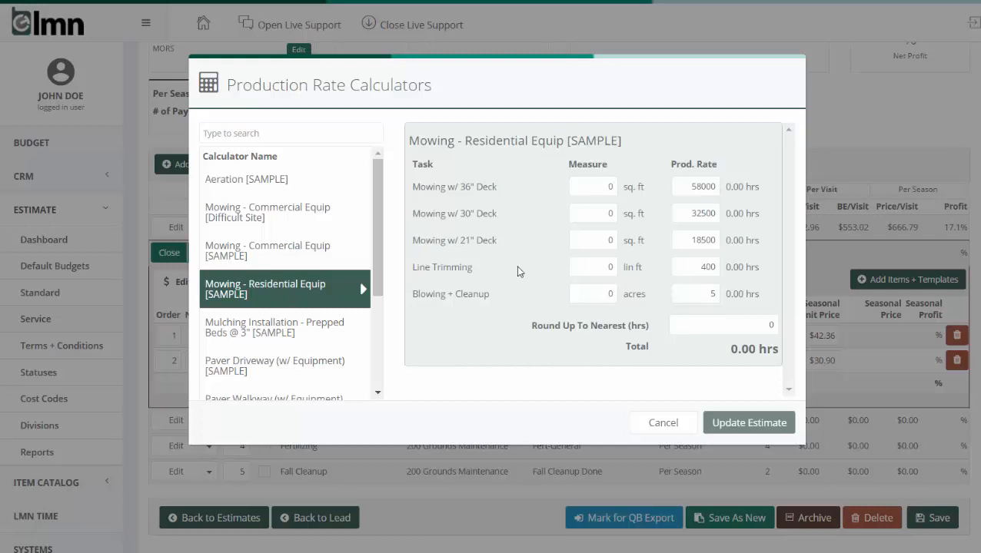
double_click(590, 187)
text(43000)
click(747, 201)
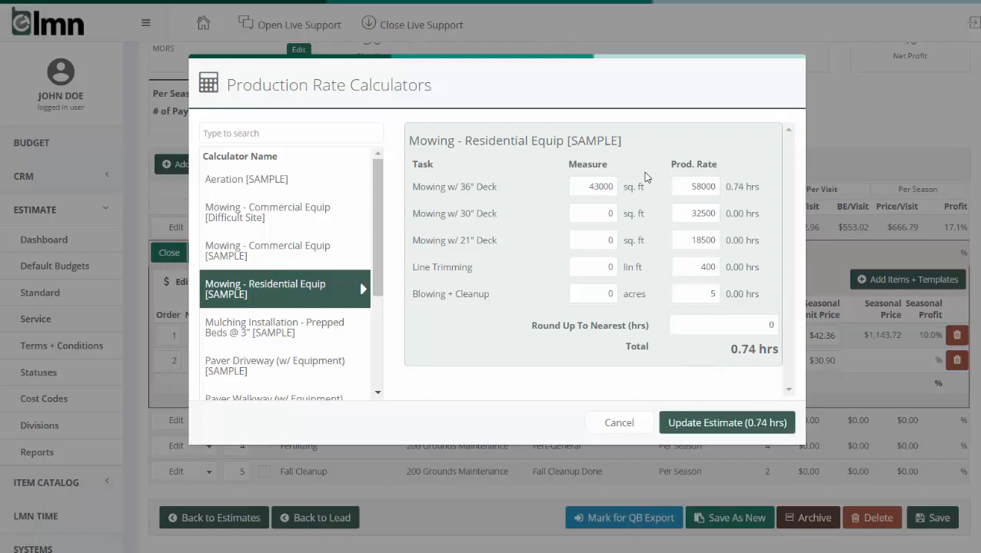
Set Line Trimming to 350 lin ft and Blowing + Cleanup to .25 acres, and update the estimate with the calculated hours.
double_click(611, 267)
text(350)
click(654, 268)
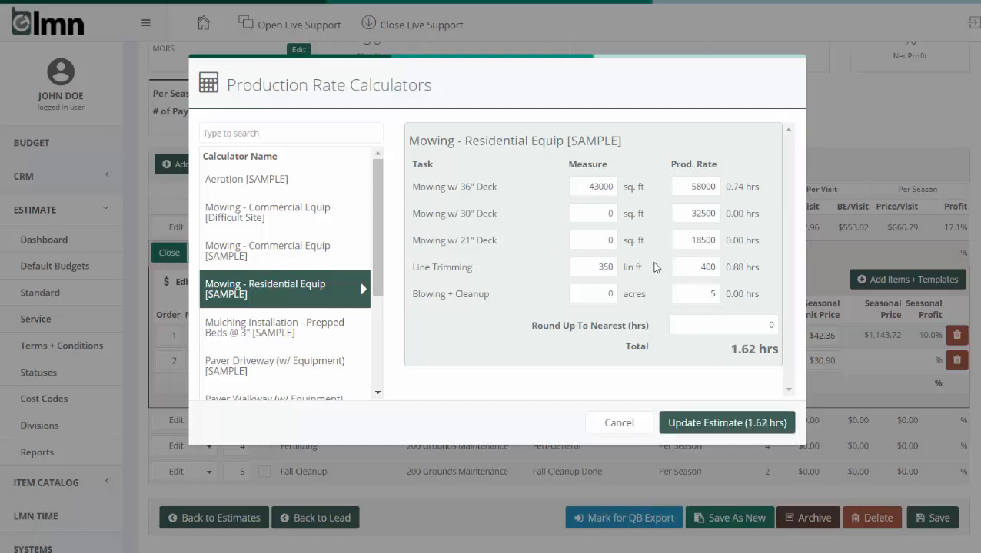
double_click(594, 297)
text(.25)
click(715, 424)
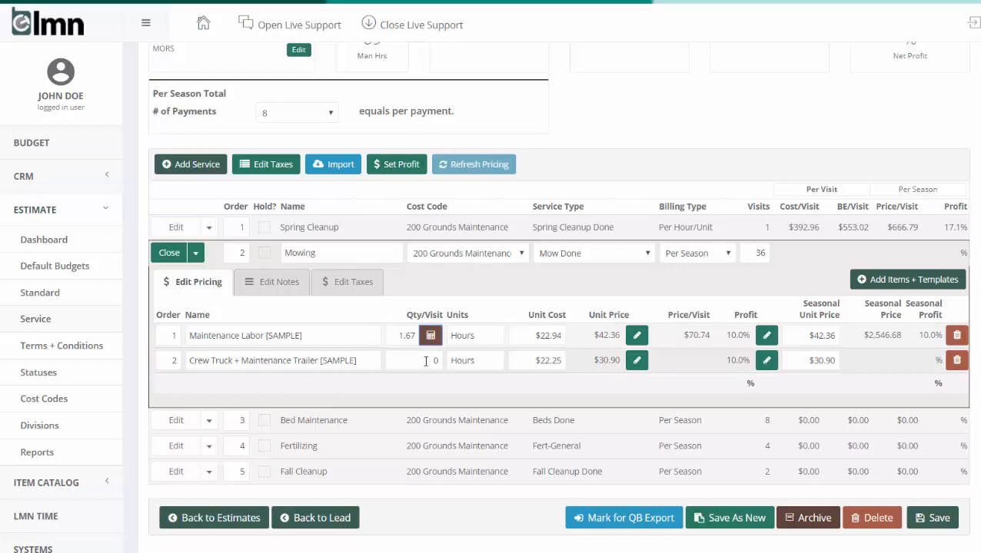
Set Mowing's Crew Truck + Maintenance Trailer quantity to .85 hours per visit and close the service.
double_click(435, 360)
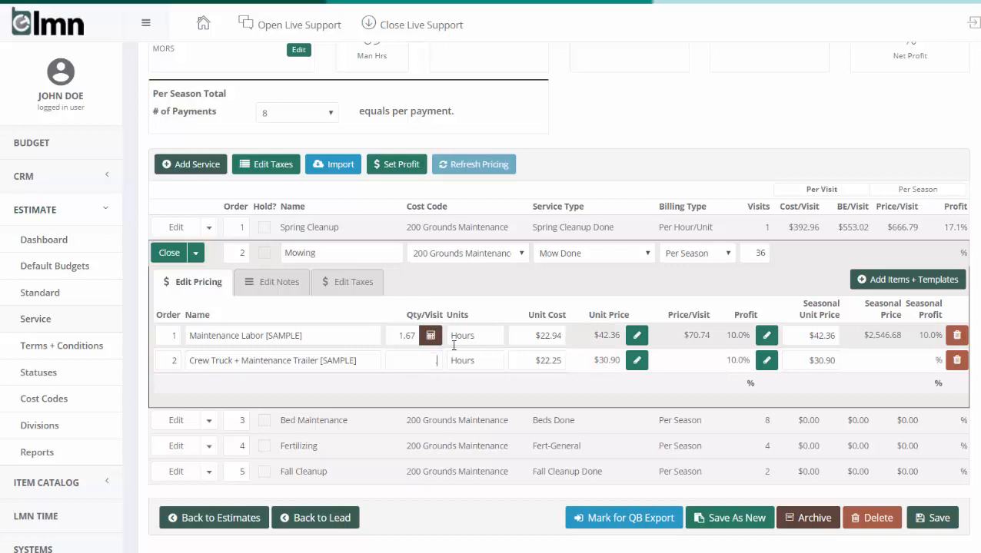
text(.85)
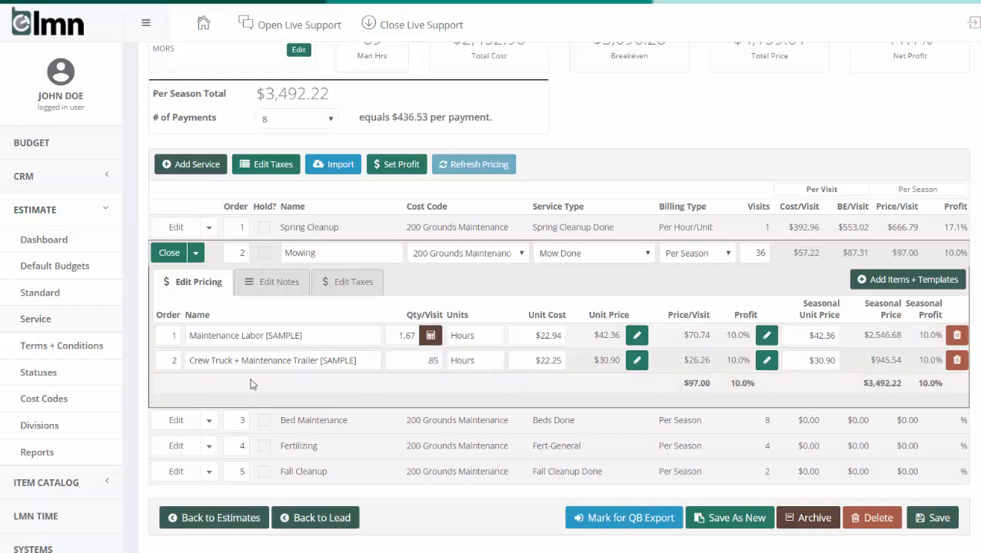
click(169, 253)
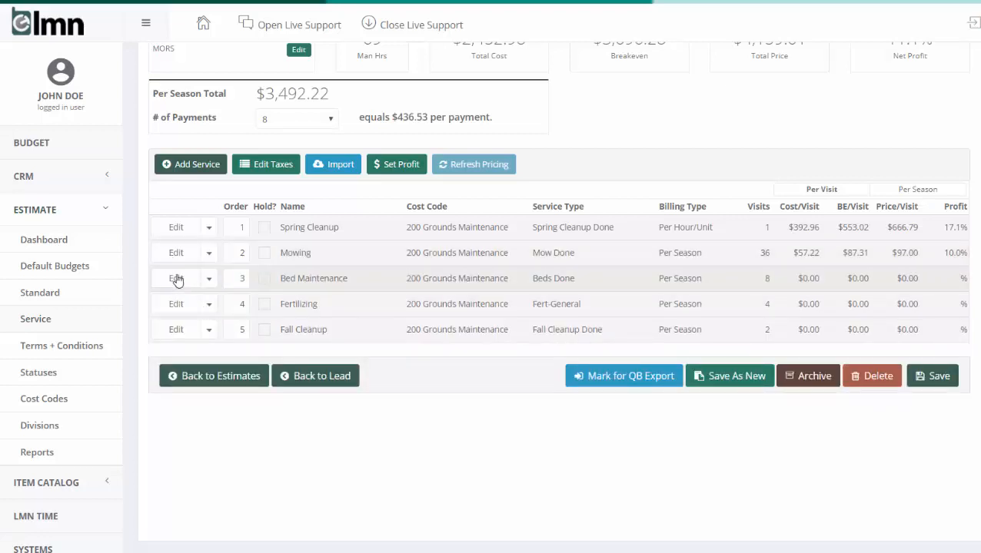
In Bed Maintenance, set the per-visit quantities to 2 hours of Maintenance Labor, 1 hour of Crew Truck - 5 Ton and .1 yard of waste disposal.
click(176, 278)
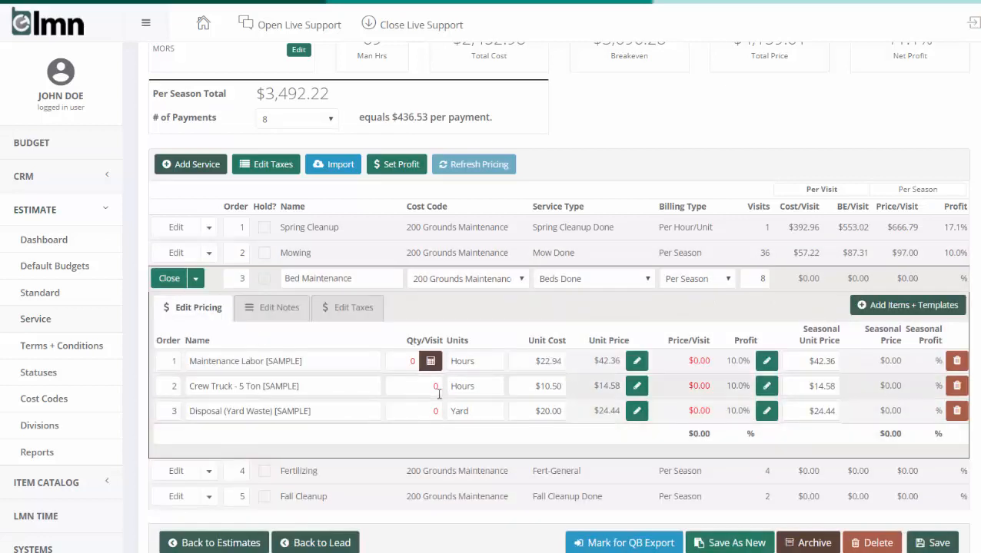
click(400, 361)
text(2)
key(Tab)
text(1)
key(Tab)
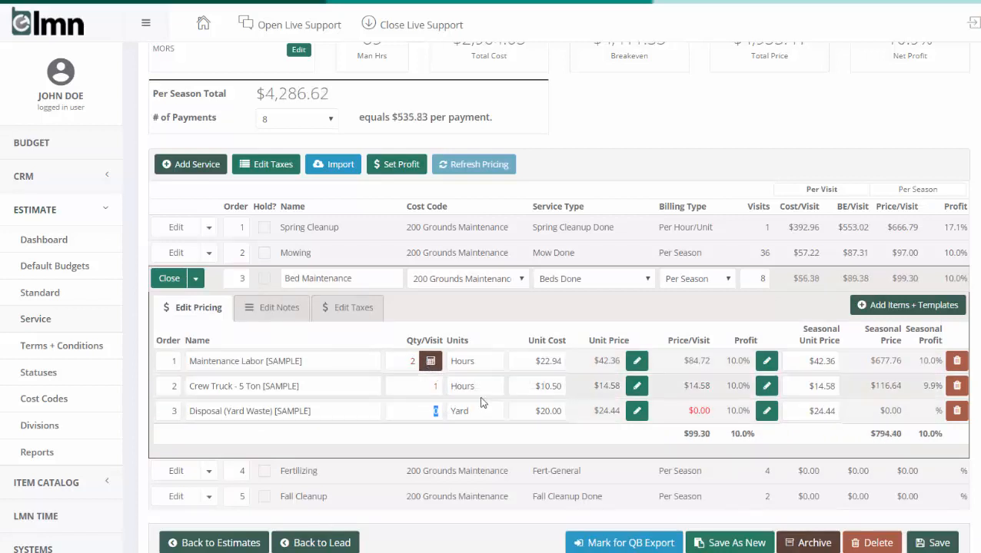
text(.1)
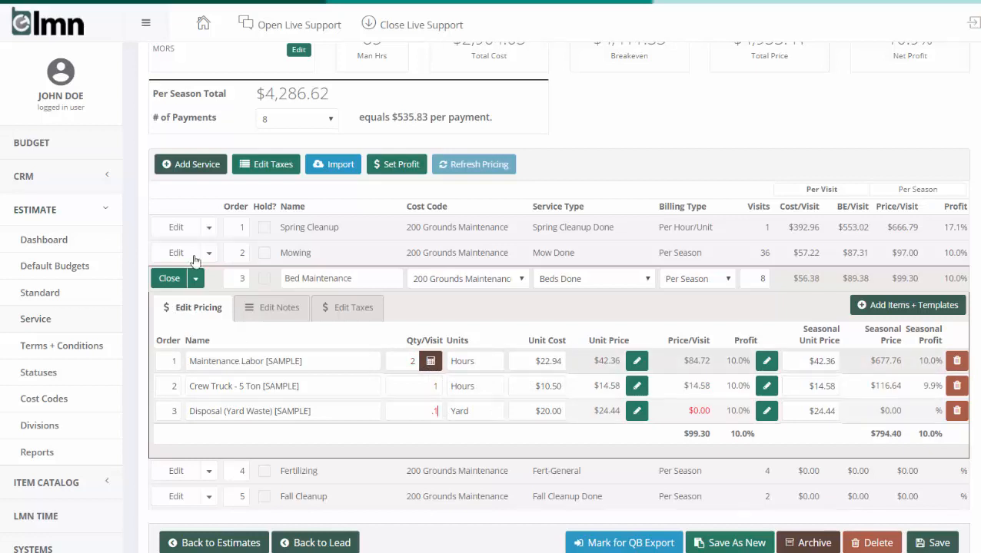
click(175, 283)
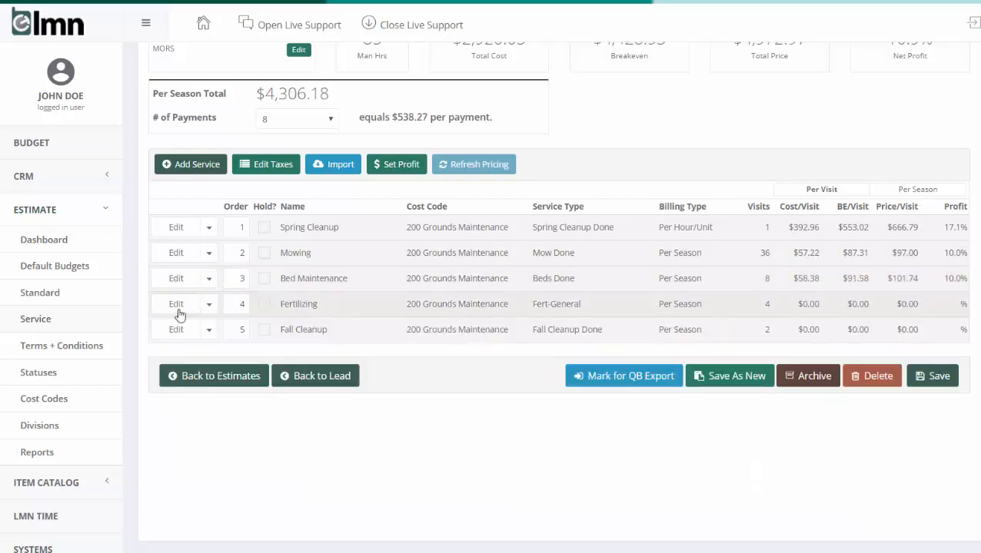
In Fertilizing, set the per-visit quantities to .25 hours of Maintenance Labor, .25 hours of Crew Truck - Fert Kit and 2 bags of fertilizer.
click(176, 305)
click(395, 382)
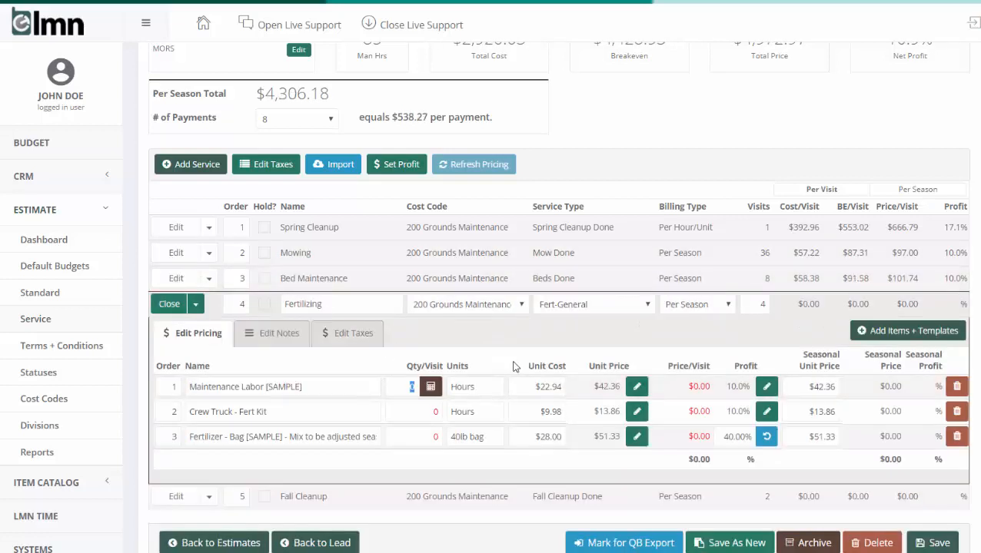
text(.25)
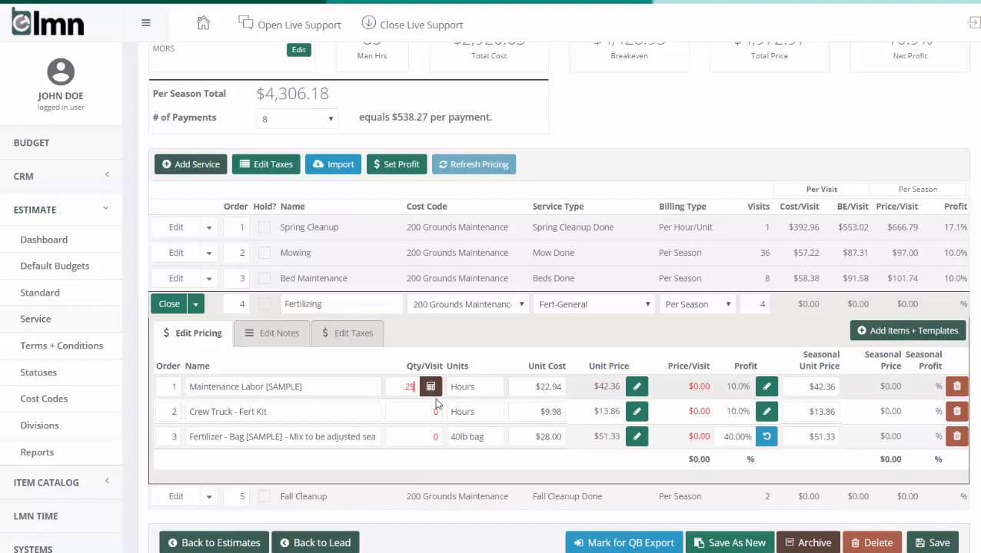
click(415, 411)
text(.25)
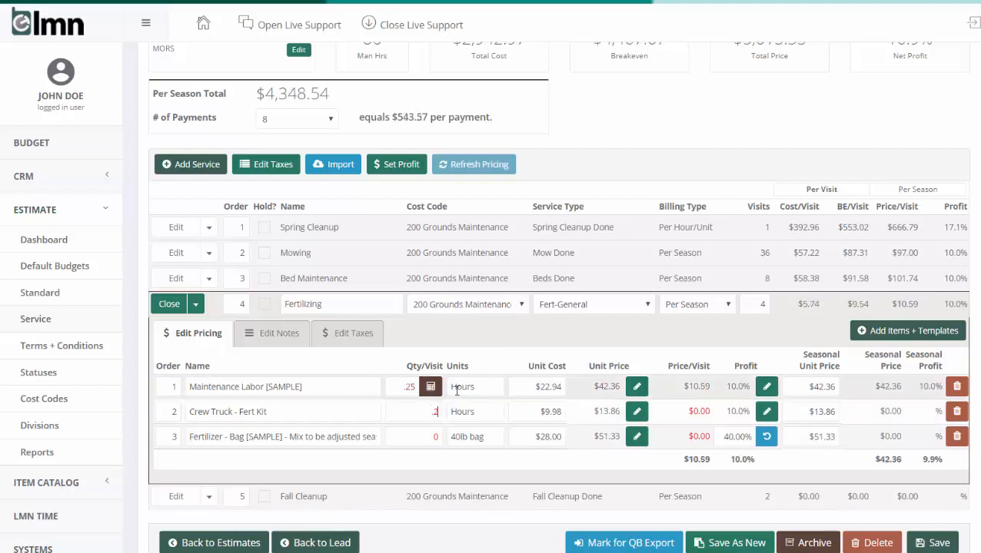
key(Tab)
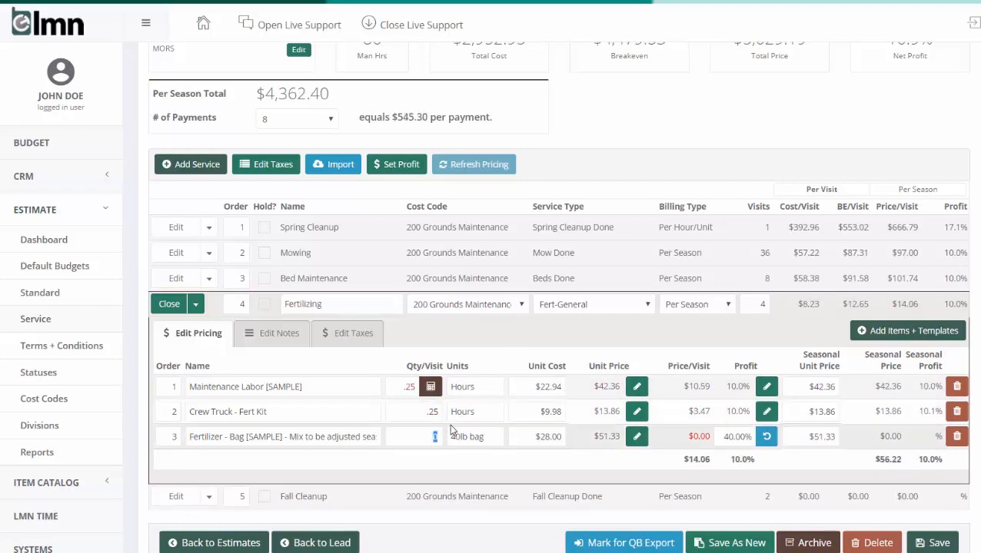
text(2)
click(167, 304)
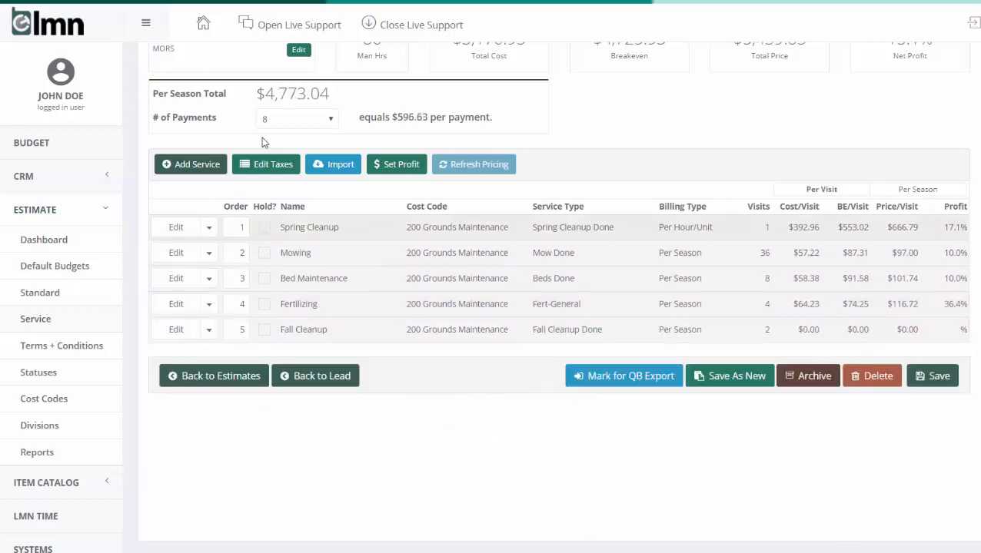
In Fall Cleanup, set the per-visit quantities to 2 hours of Maintenance Labor, 1 hour of Crew Truck - 5 Ton and .2 yard of waste disposal.
click(176, 329)
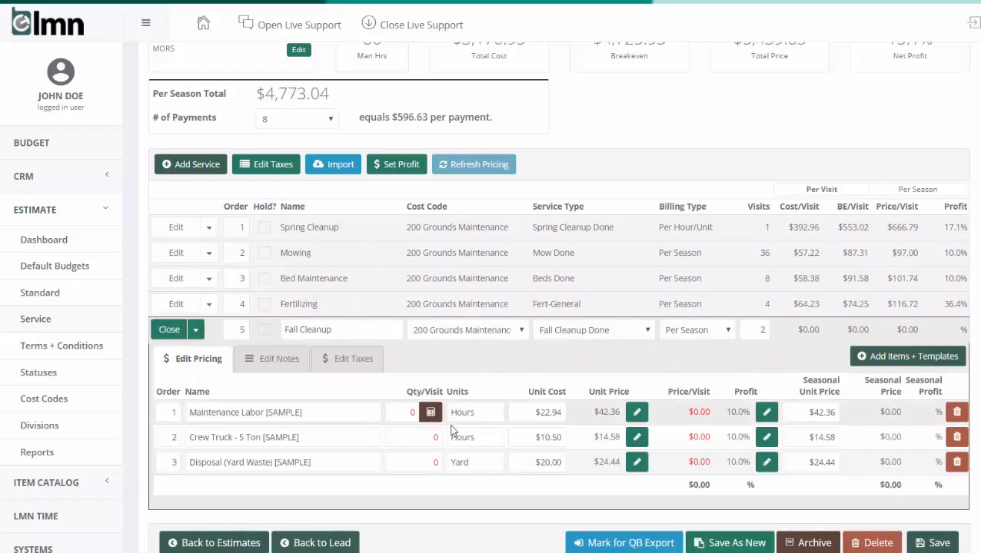
click(393, 414)
text(2)
click(423, 437)
text(1)
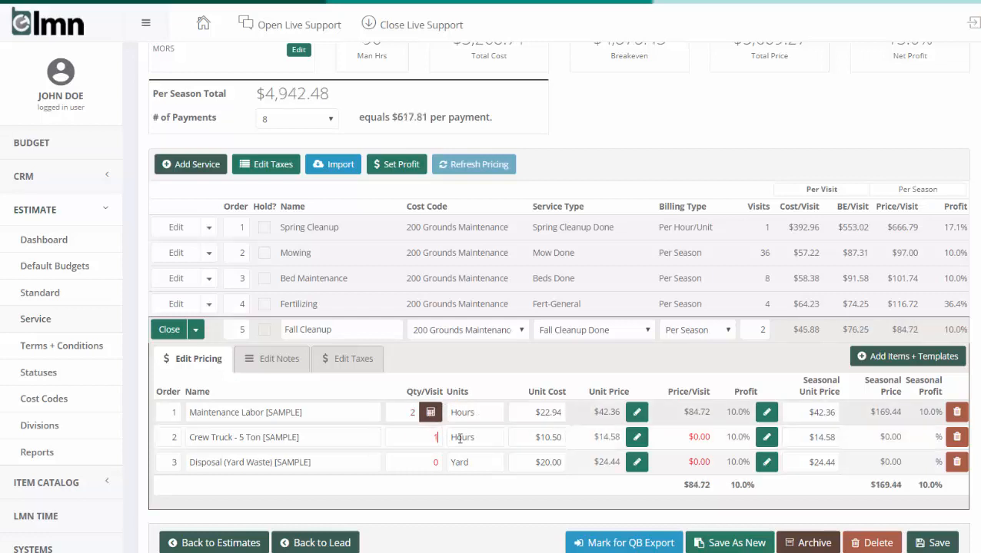
click(422, 463)
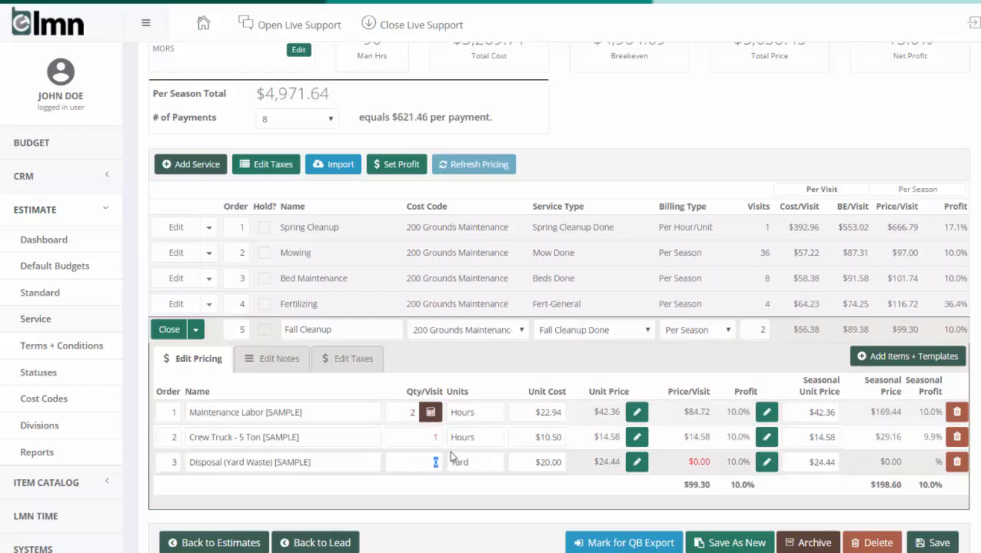
text(.)
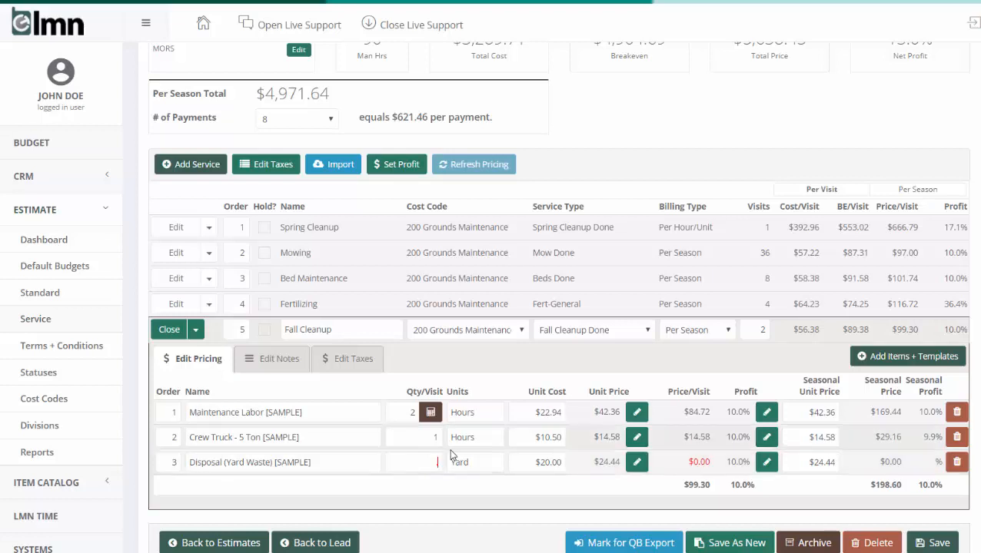
text(2)
click(169, 329)
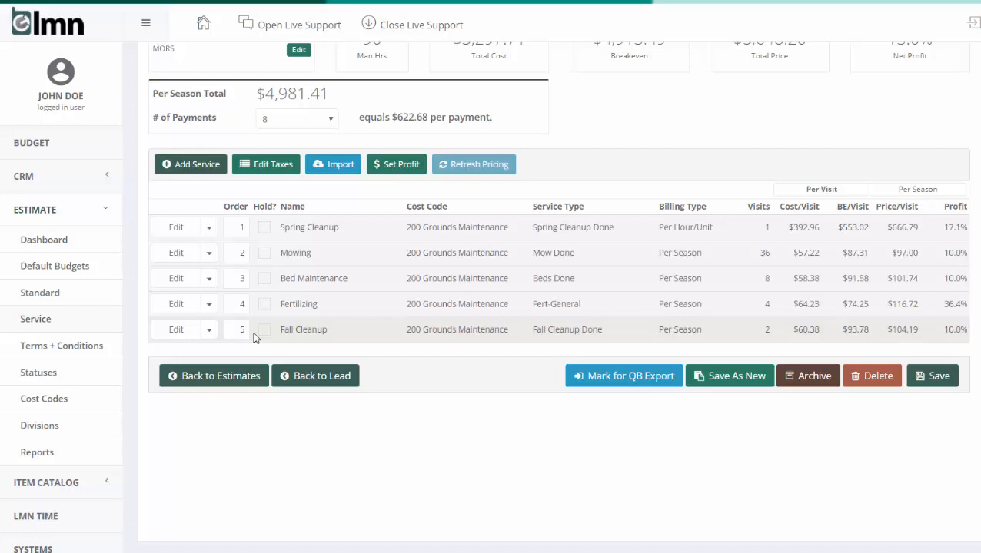
Review the estimate's cost and profit analysis, and generate the Proposal - Mixed Billing report.
scroll(255, 338, up, 2)
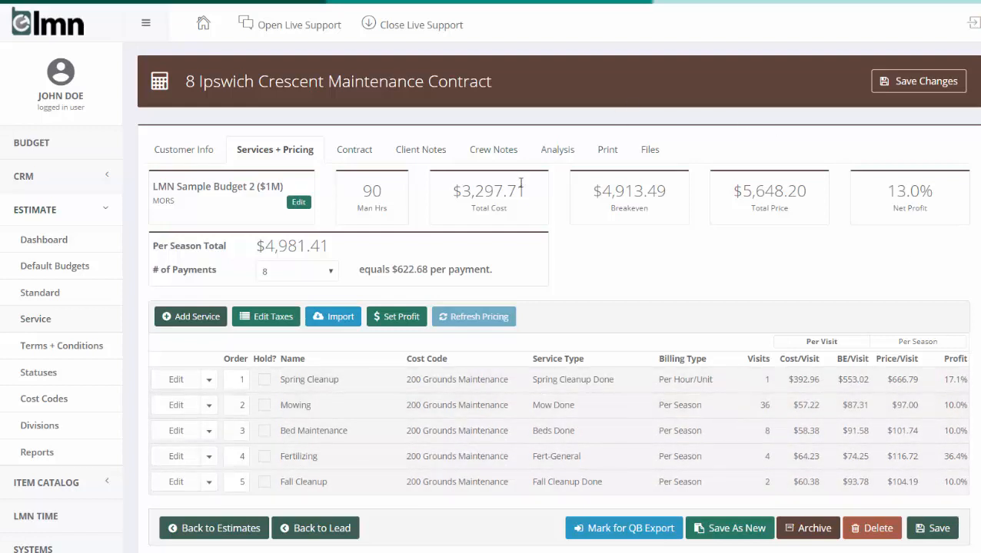
click(560, 150)
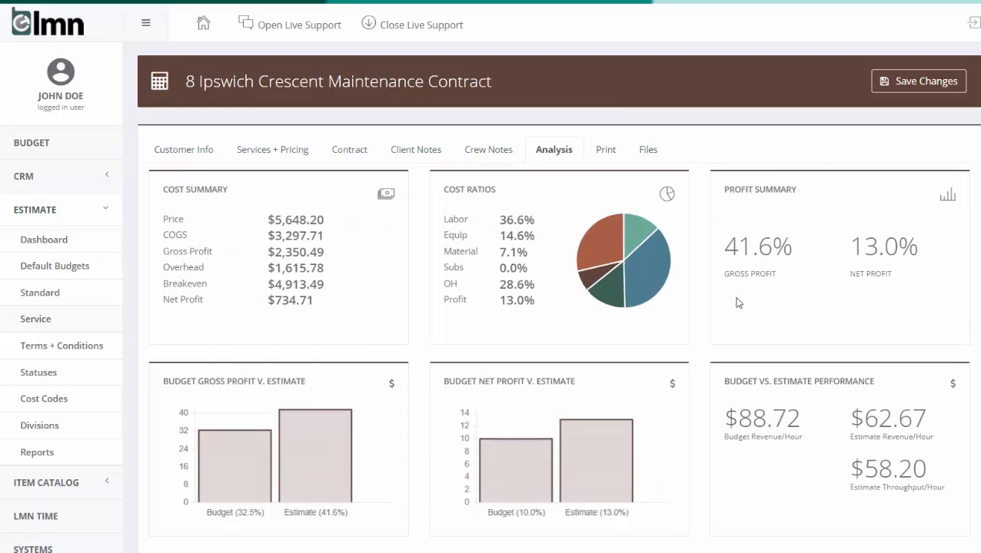
click(596, 152)
click(495, 226)
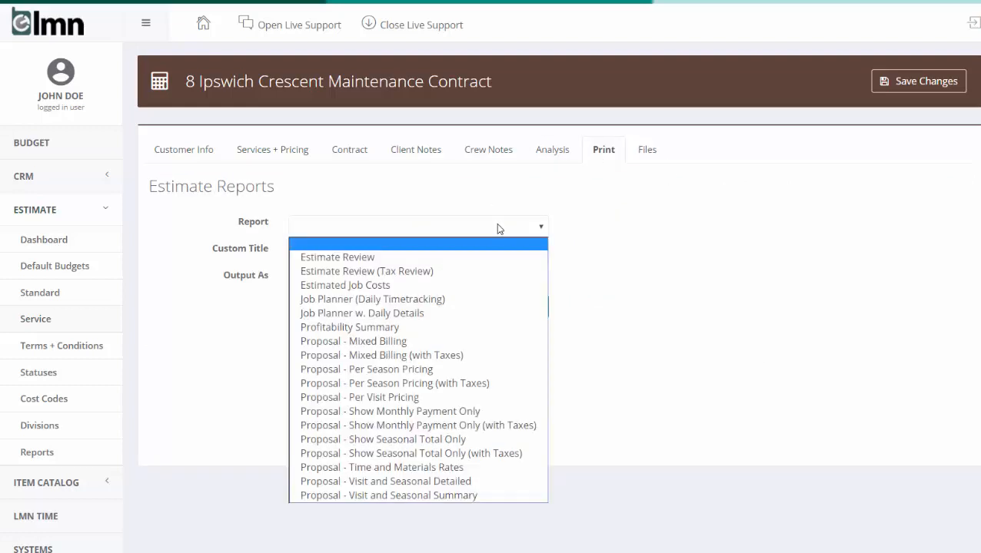
click(424, 341)
click(517, 312)
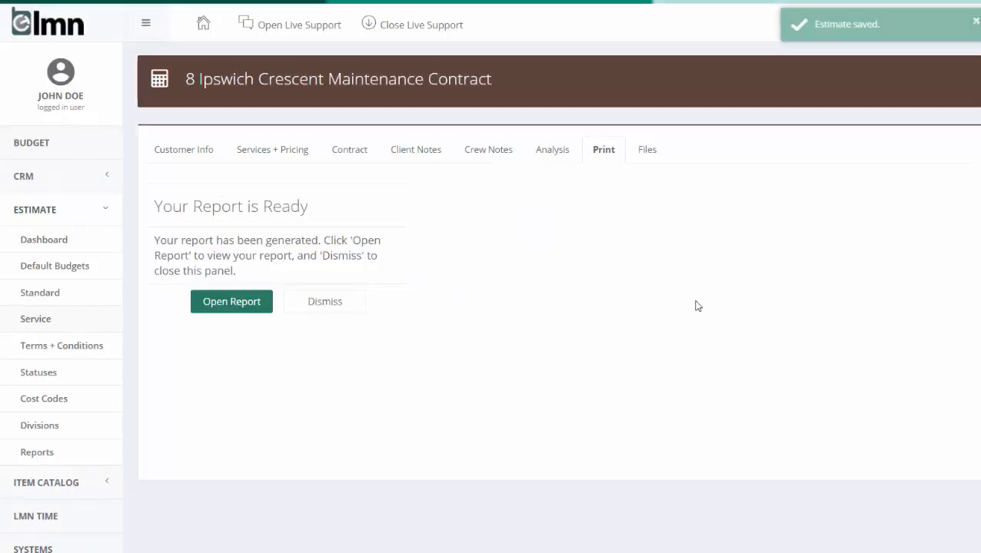
Open the generated service proposal and examine its service pricing, terms and conditions, and signature section.
click(237, 302)
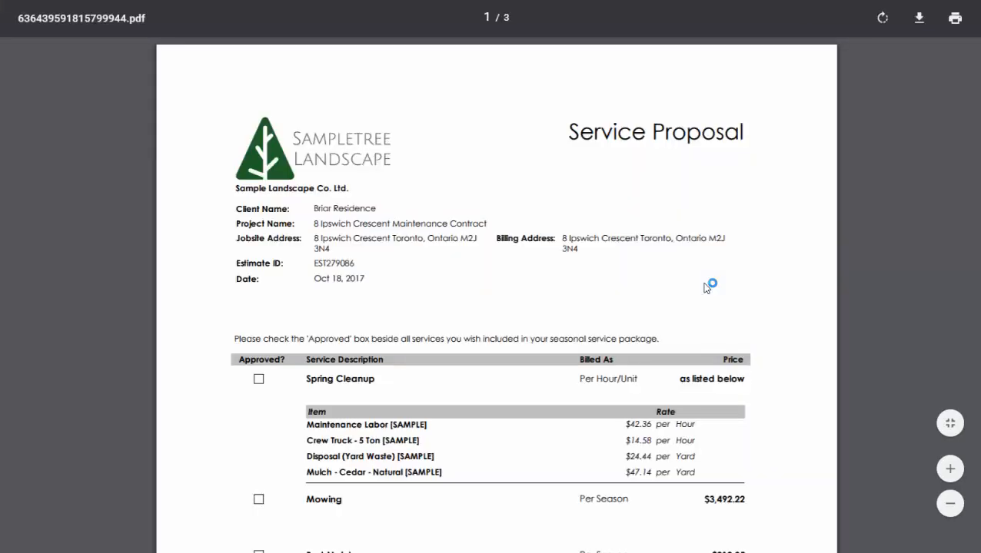
scroll(704, 284, down, 3)
scroll(705, 287, down, 1)
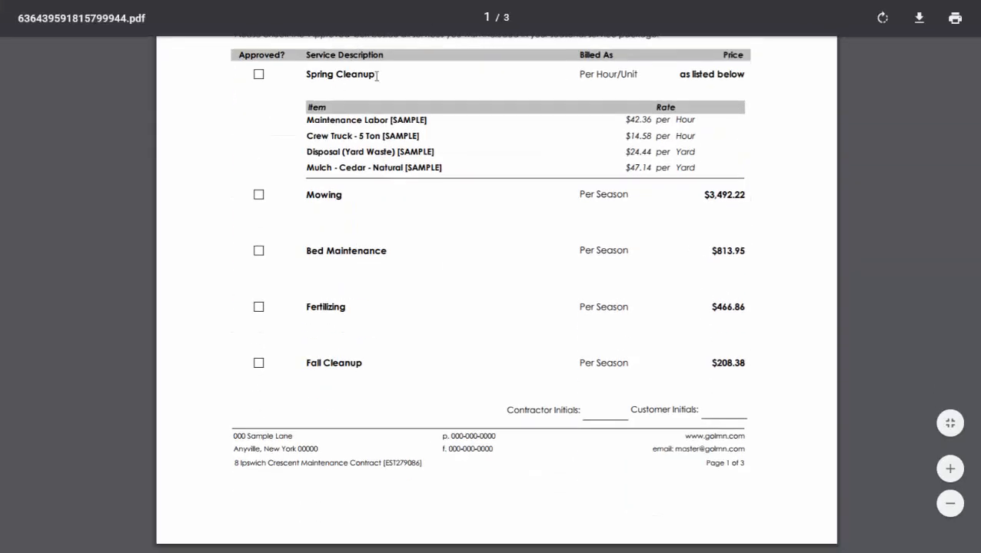
scroll(607, 162, down, 1)
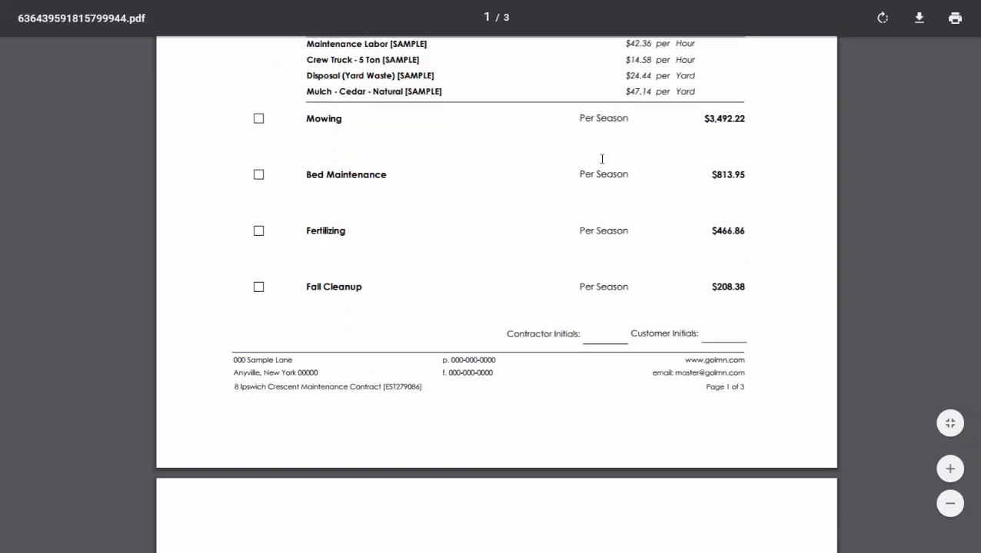
scroll(599, 184, down, 5)
scroll(591, 188, down, 10)
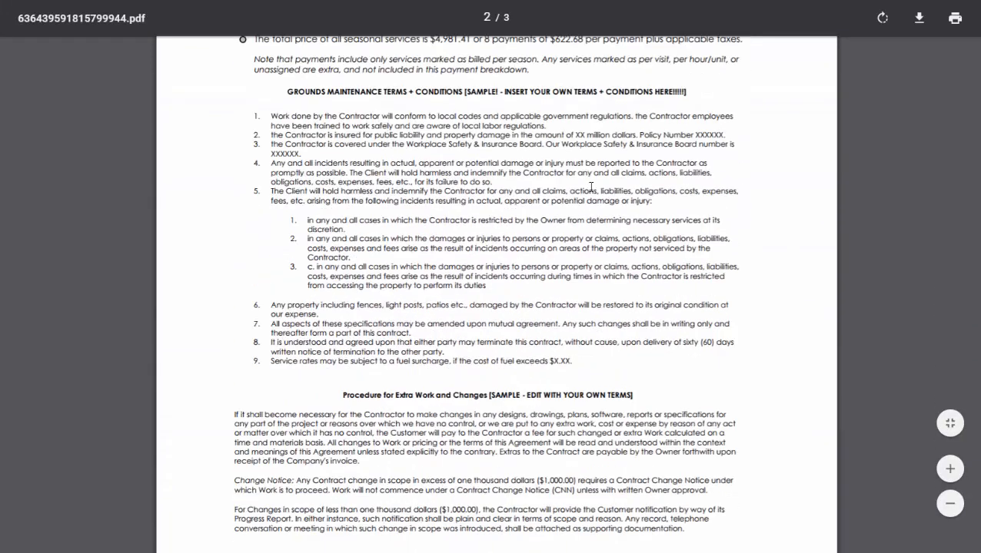
scroll(591, 186, down, 6)
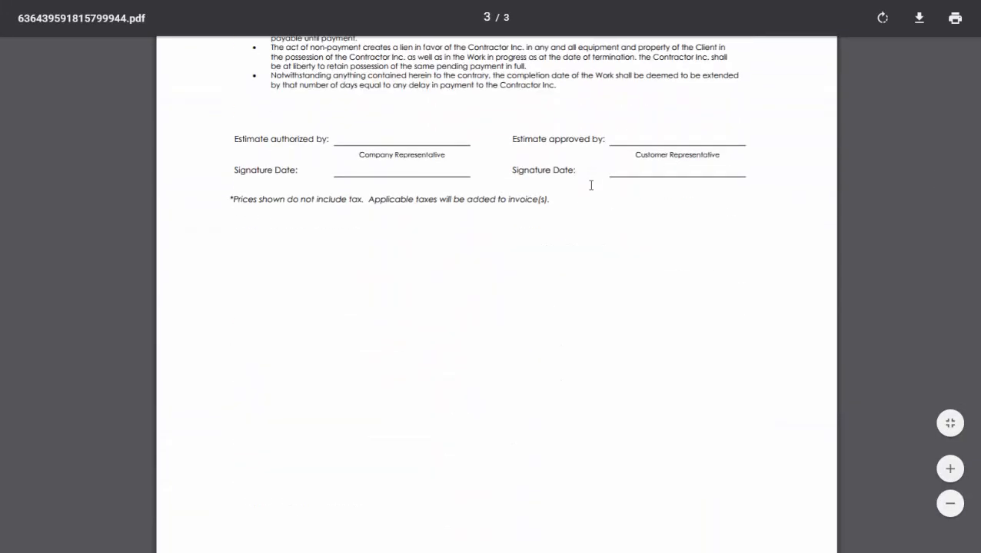
scroll(591, 185, up, 10)
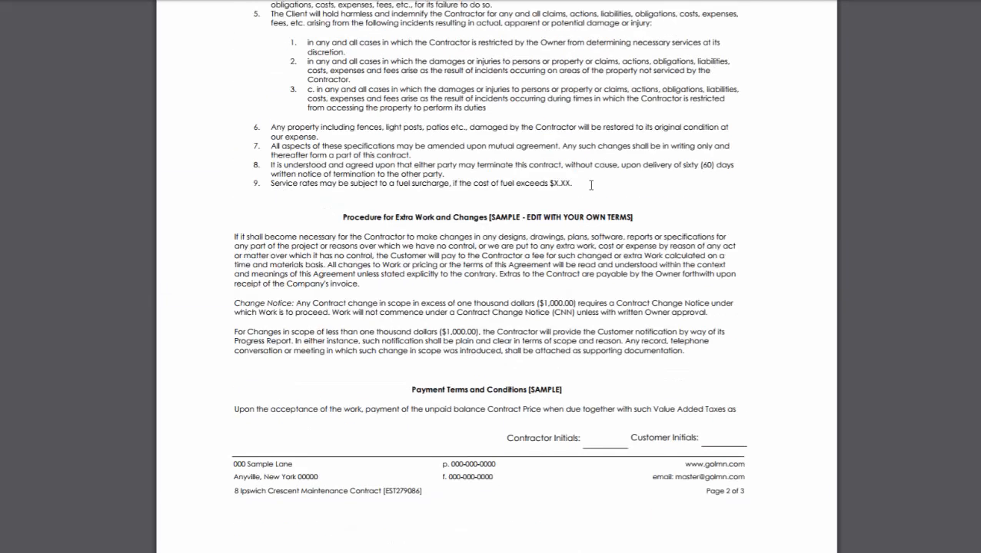